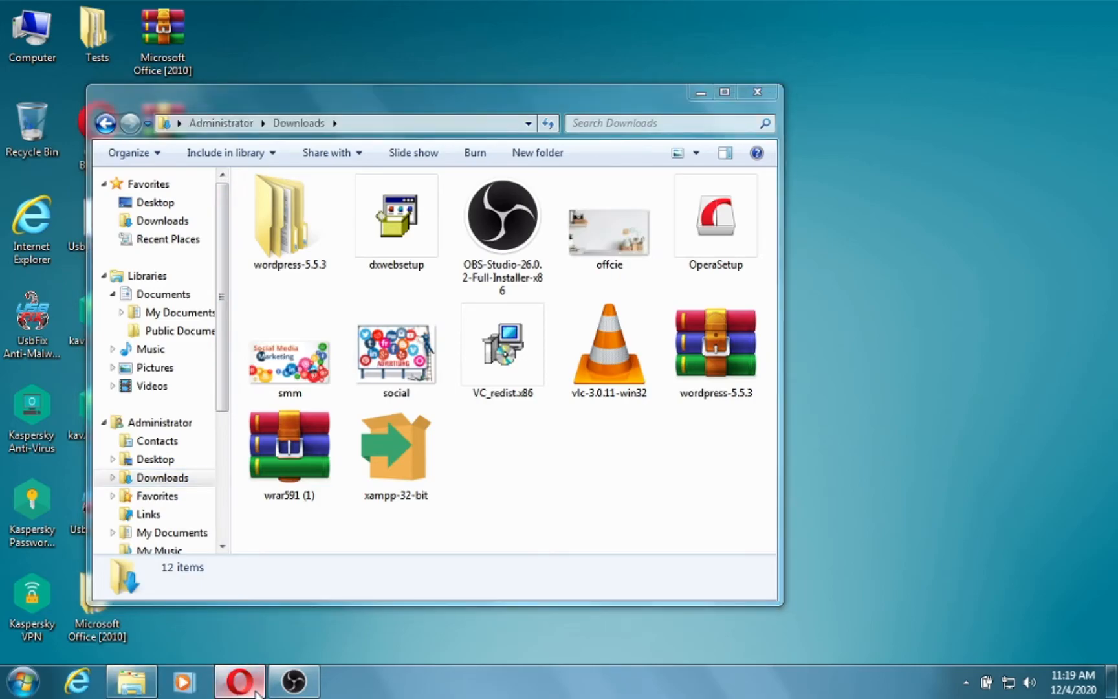
Look over the official XAMPP download page.
{"action": "left_click", "coordinate": [263, 12]}
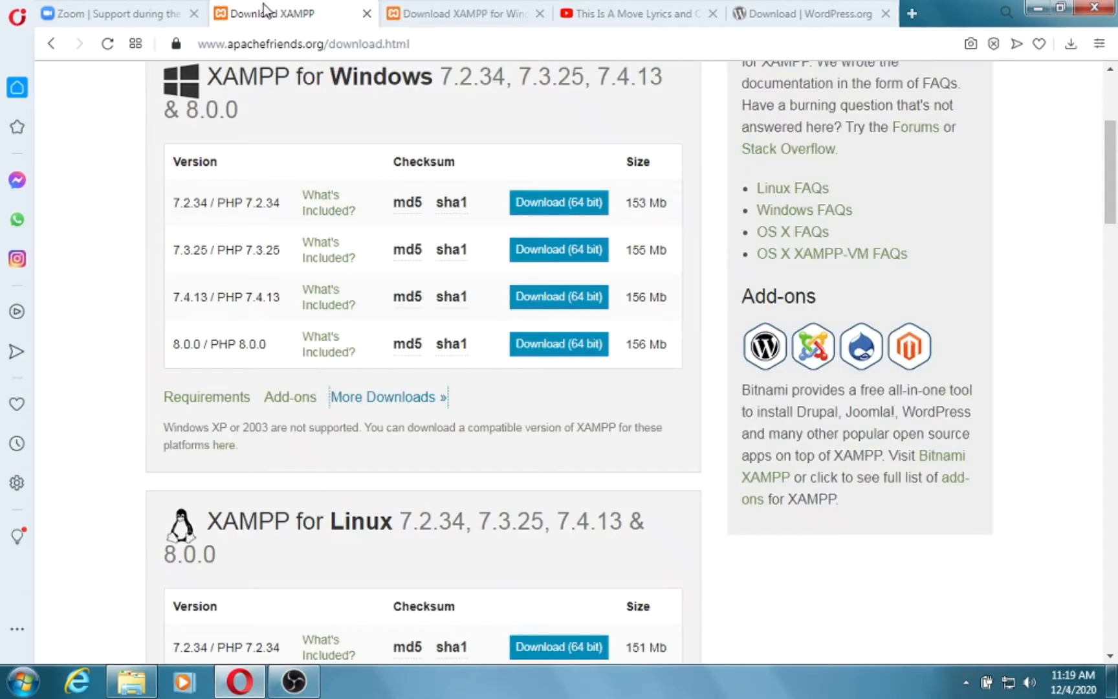
{"action": "scroll", "coordinate": [333, 74], "scroll_direction": "up", "scroll_amount": 5}
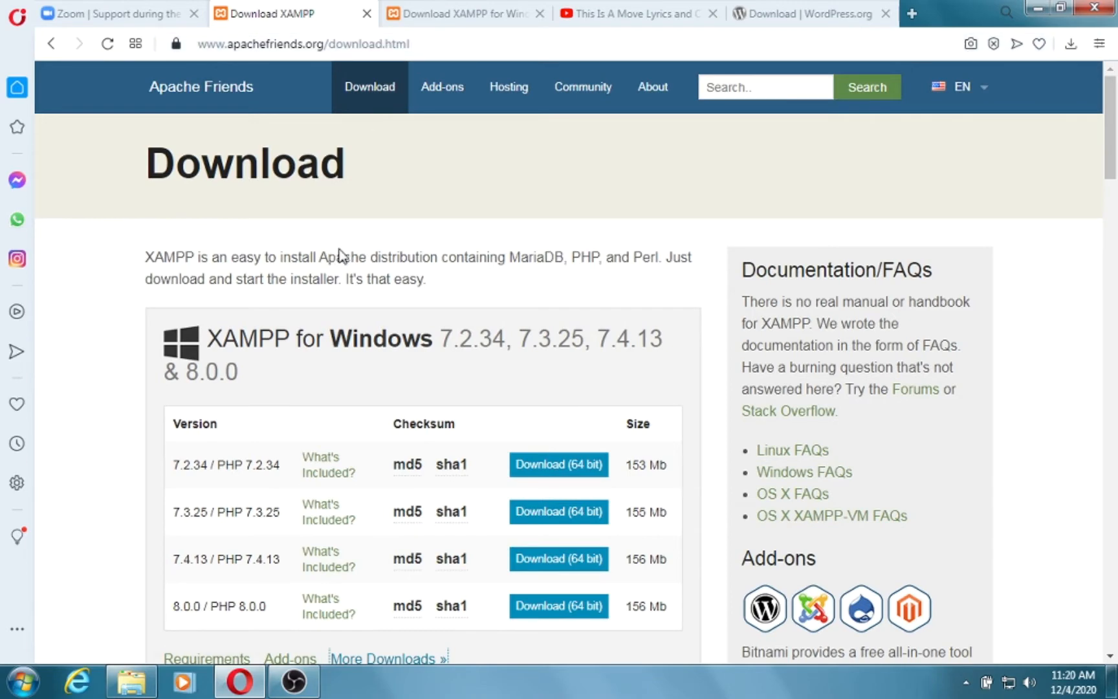
{"action": "scroll", "coordinate": [336, 255], "scroll_direction": "down", "scroll_amount": 6}
{"action": "scroll", "coordinate": [341, 252], "scroll_direction": "down", "scroll_amount": 4}
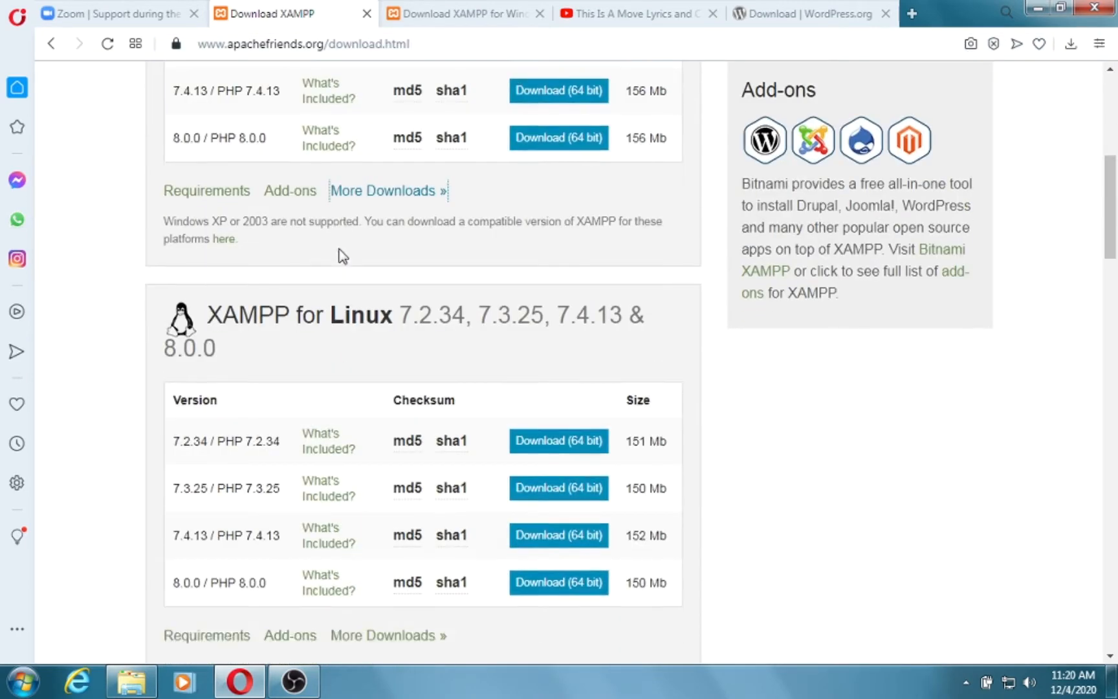
{"action": "scroll", "coordinate": [341, 243], "scroll_direction": "down", "scroll_amount": 5}
{"action": "scroll", "coordinate": [339, 235], "scroll_direction": "up", "scroll_amount": 15}
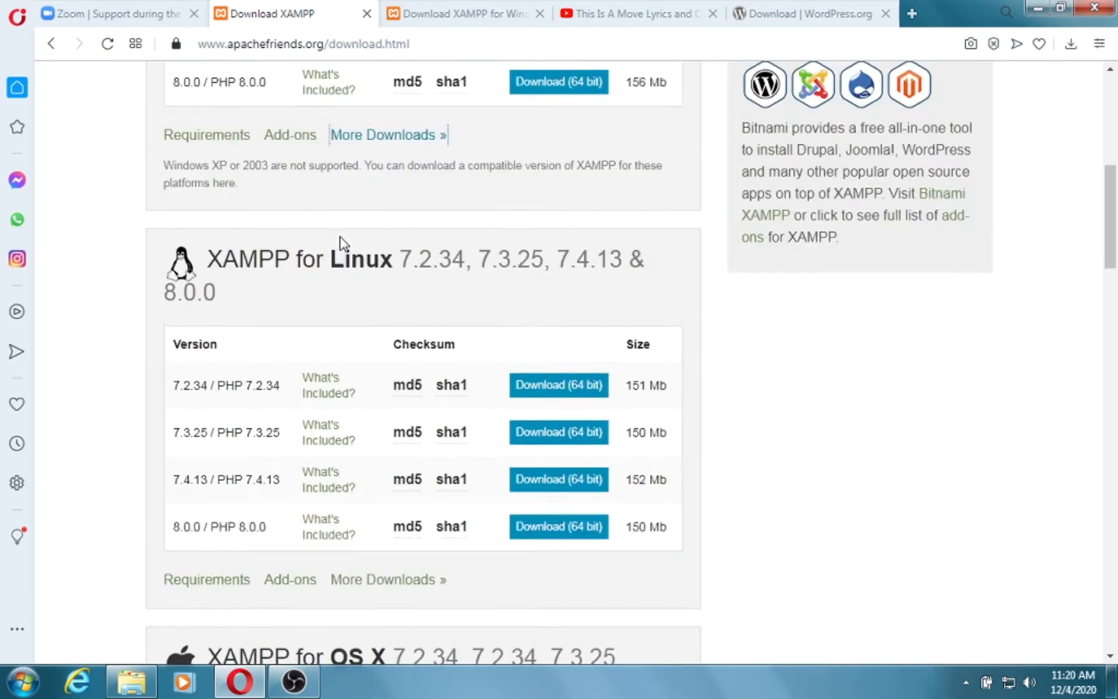
Check the XAMPP for Windows 32-bit page, then view the WordPress 5.5.3 download page.
{"action": "left_click", "coordinate": [421, 13]}
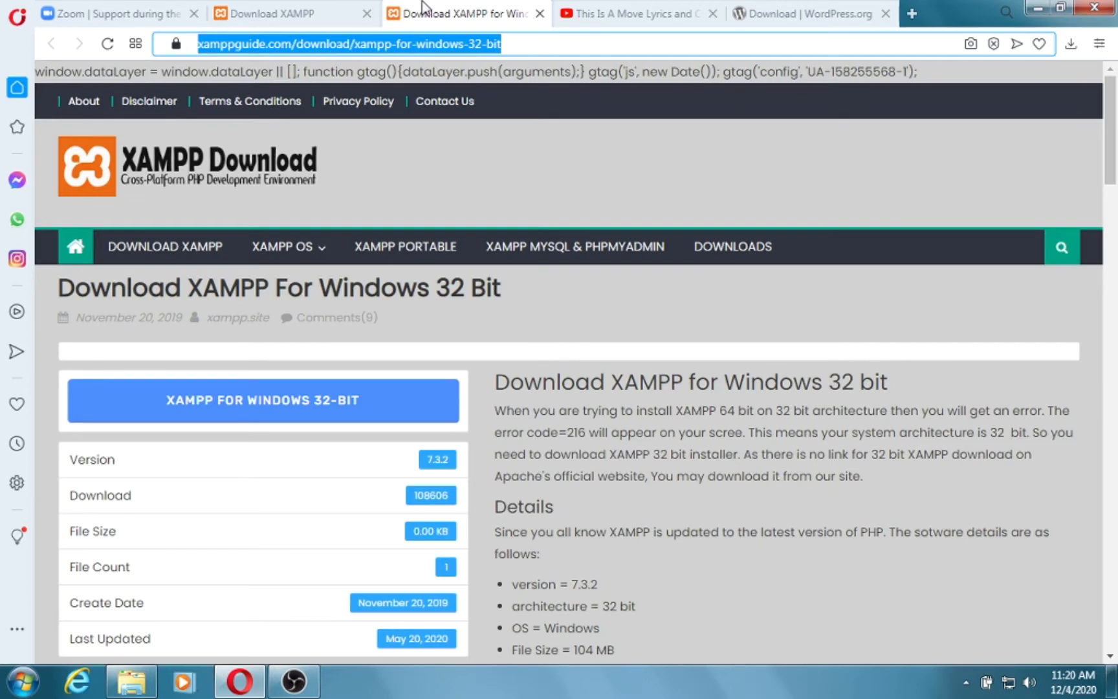
{"action": "scroll", "coordinate": [427, 317], "scroll_direction": "down", "scroll_amount": 5}
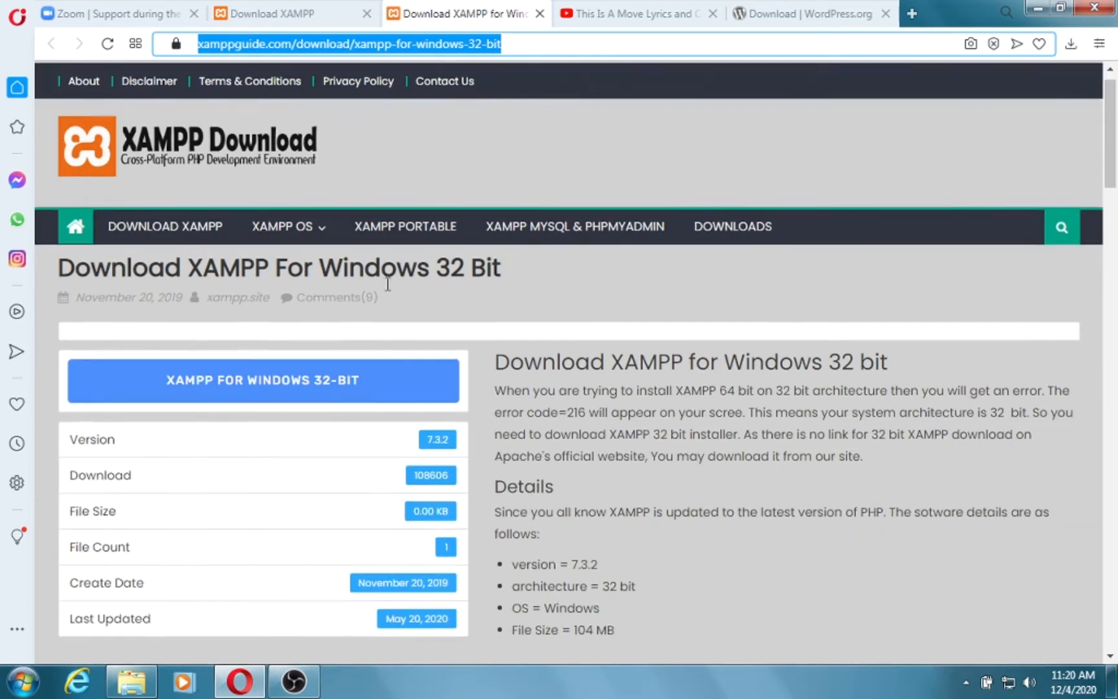
{"action": "scroll", "coordinate": [414, 293], "scroll_direction": "down", "scroll_amount": 3}
{"action": "scroll", "coordinate": [414, 291], "scroll_direction": "up", "scroll_amount": 8}
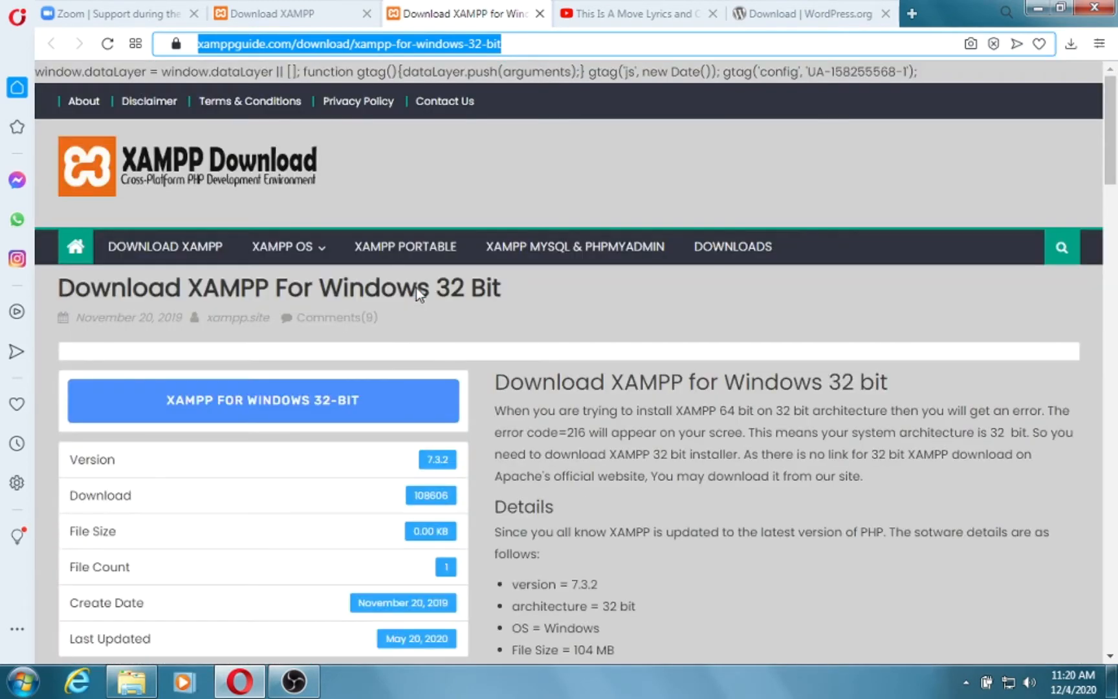
{"action": "left_click", "coordinate": [301, 15]}
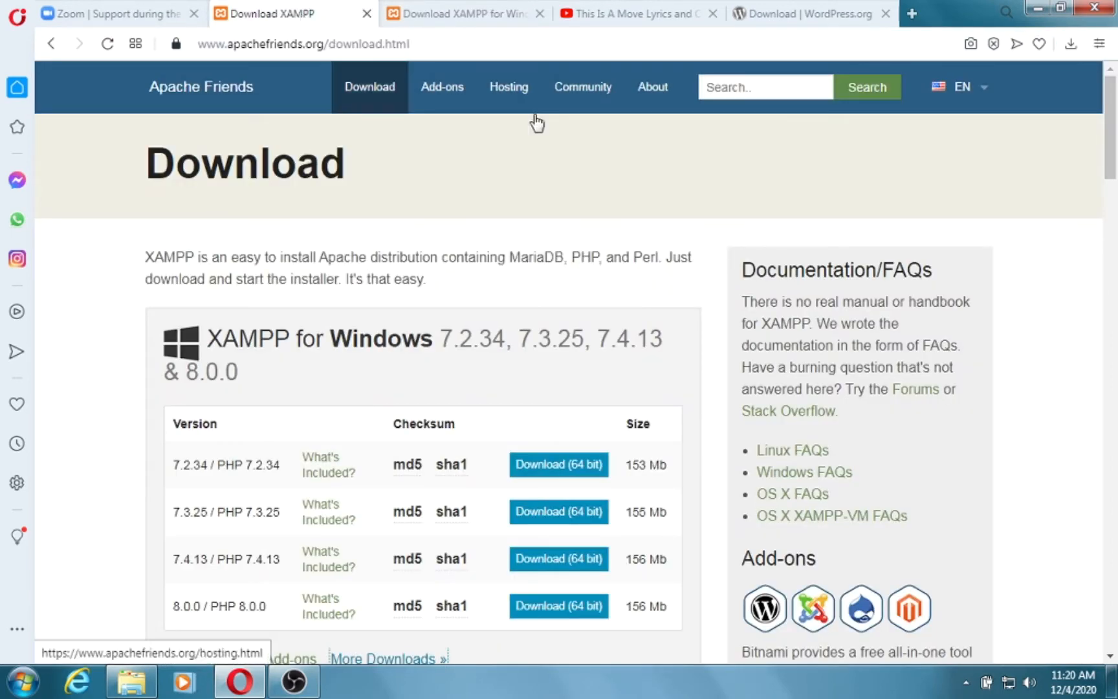
{"action": "left_click", "coordinate": [790, 11]}
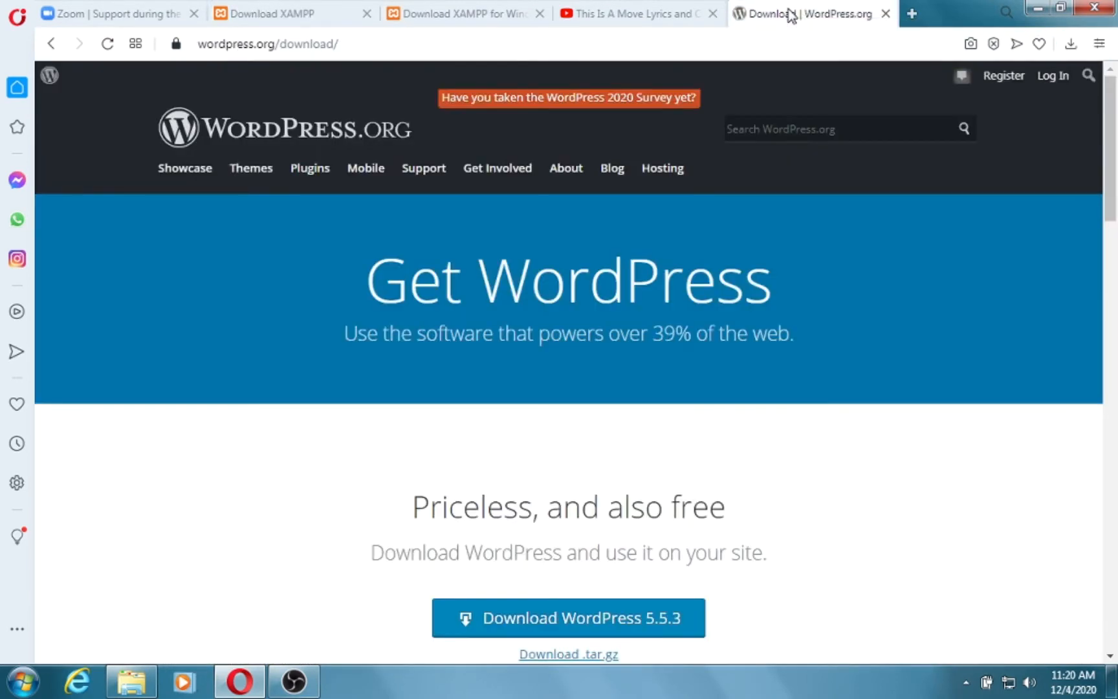
{"action": "scroll", "coordinate": [687, 264], "scroll_direction": "down", "scroll_amount": 3}
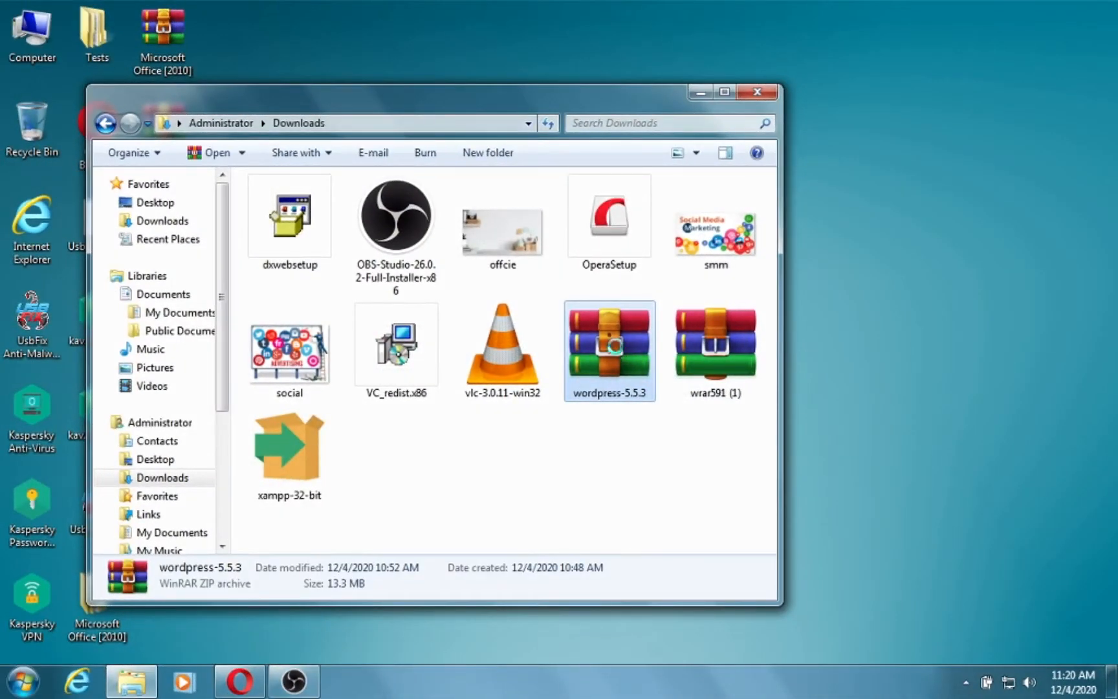
Extract wordpress-5.5.3.zip with WinRAR into a wordpress-5.5.3 folder in Downloads.
{"action": "right_click", "coordinate": [616, 347]}
{"action": "left_click", "coordinate": [673, 296]}
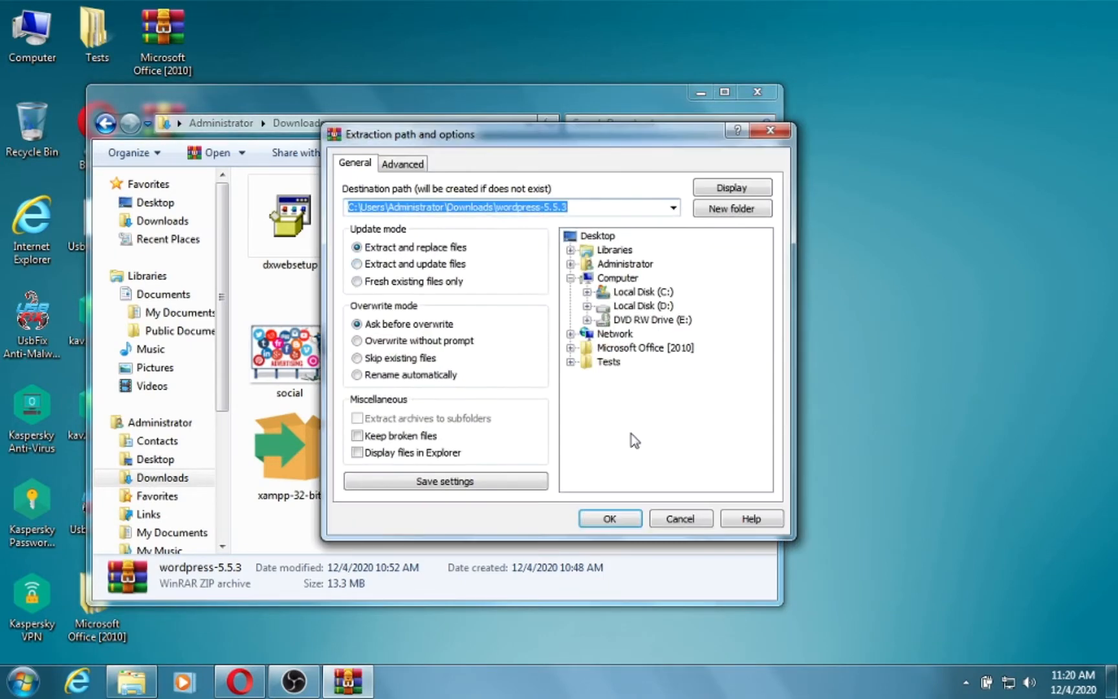
{"action": "left_click", "coordinate": [621, 520]}
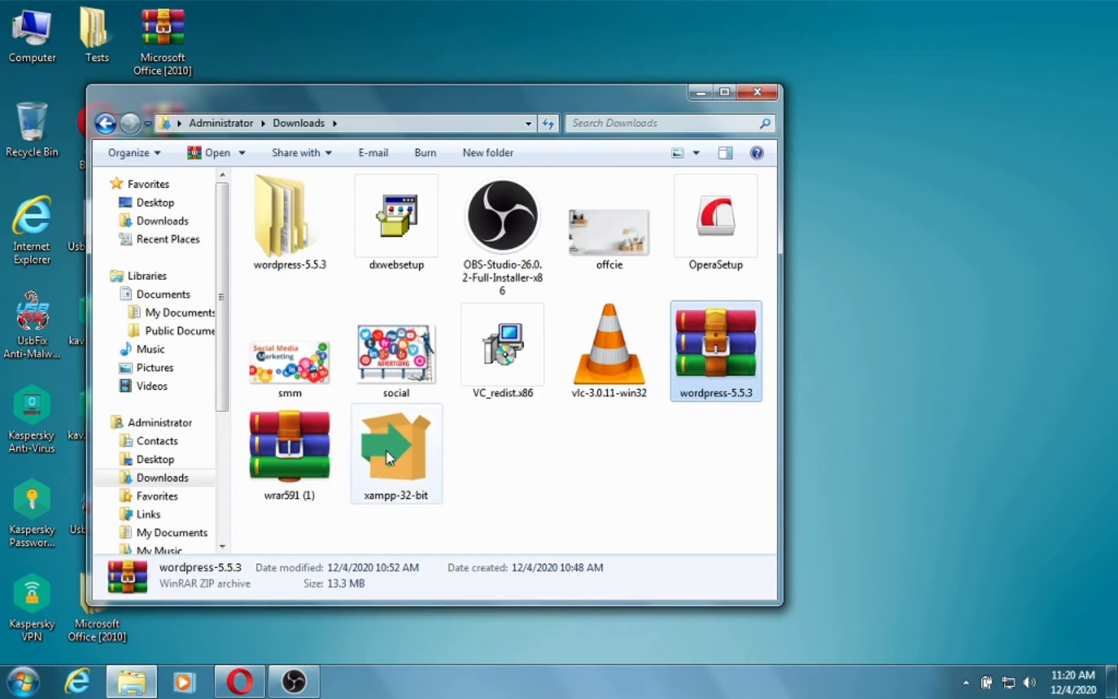
Run the xampp-32-bit installer past the security warning to reach the Setup welcome page.
{"action": "left_click", "coordinate": [387, 455]}
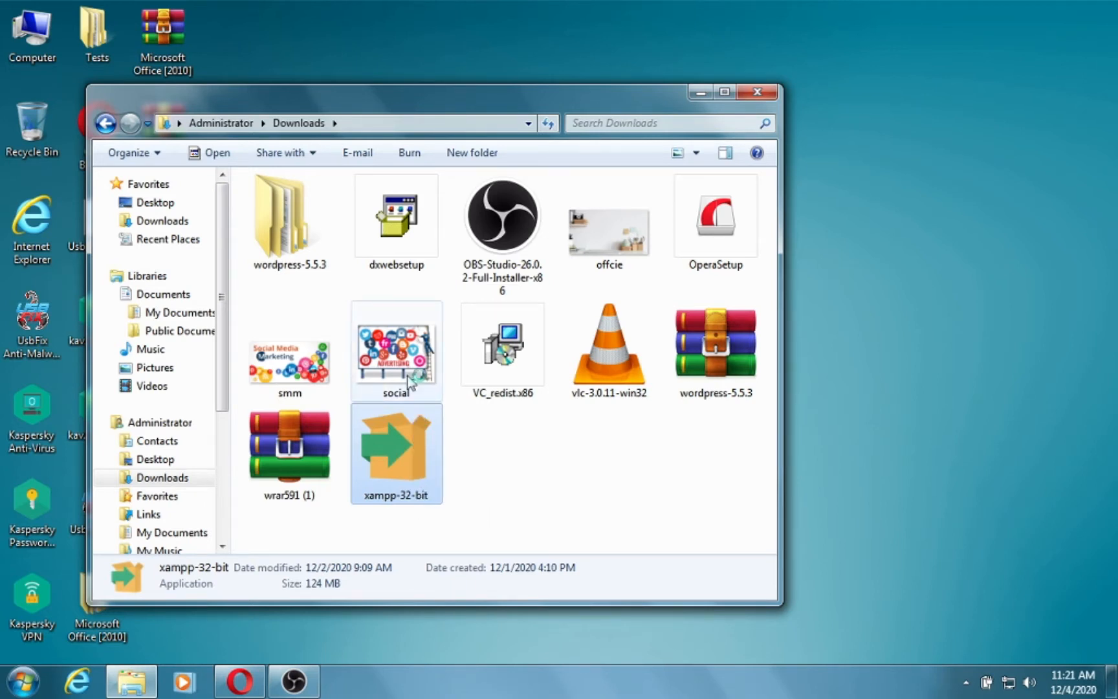
{"action": "left_click", "coordinate": [611, 359]}
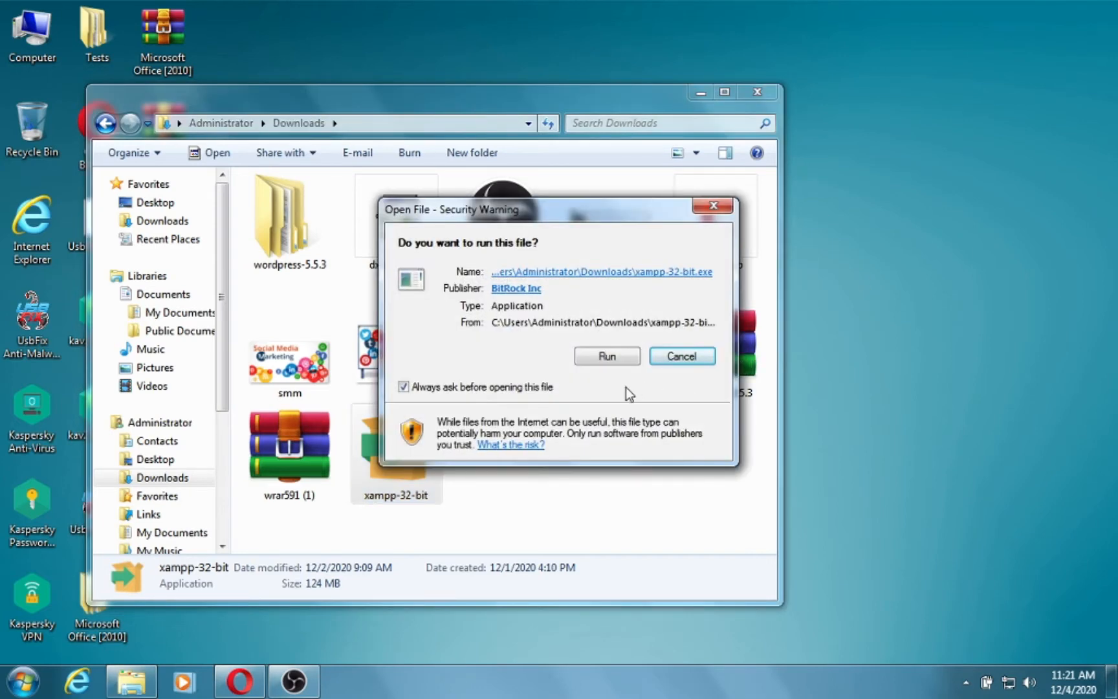
{"action": "left_click", "coordinate": [615, 355]}
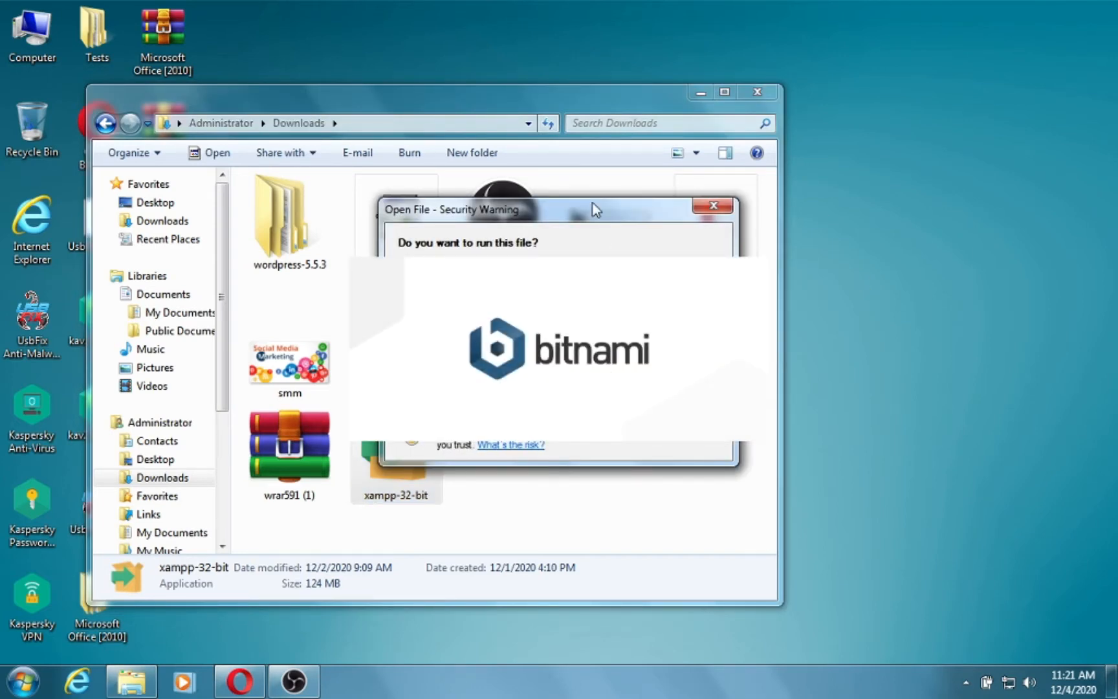
{"action": "left_click_drag", "start_coordinate": [595, 210], "coordinate": [415, 169]}
{"action": "left_click", "coordinate": [492, 320]}
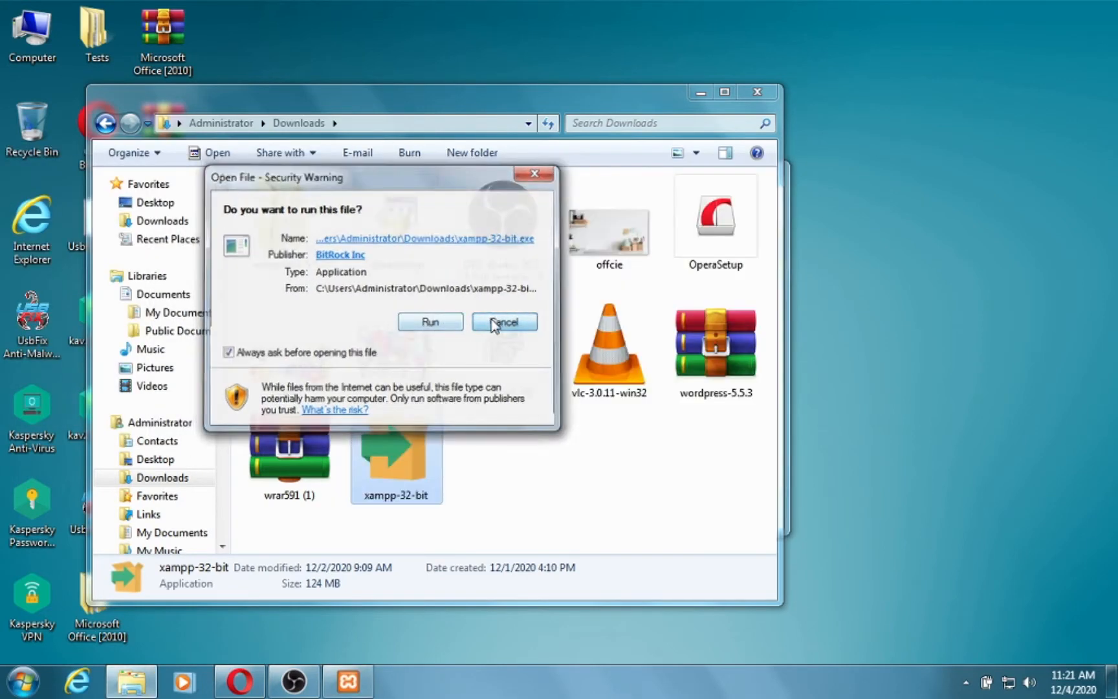
{"action": "left_click", "coordinate": [349, 681]}
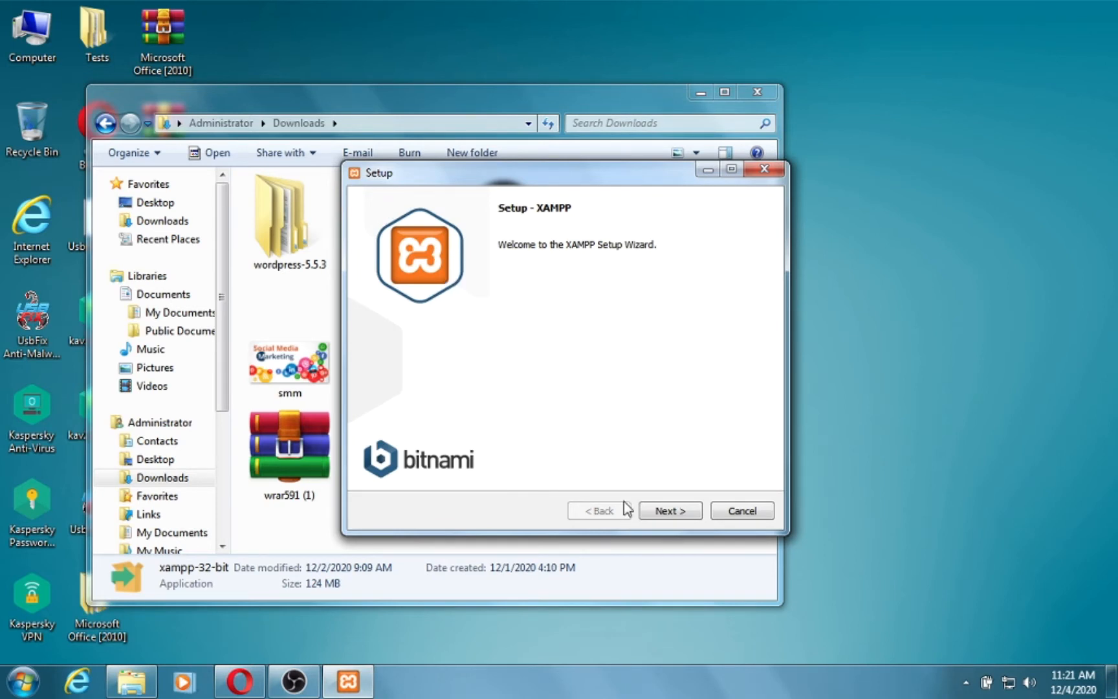
Install XAMPP into C:\xampp with default components, skipping Bitnami, and finish the wizard.
{"action": "left_click", "coordinate": [655, 511]}
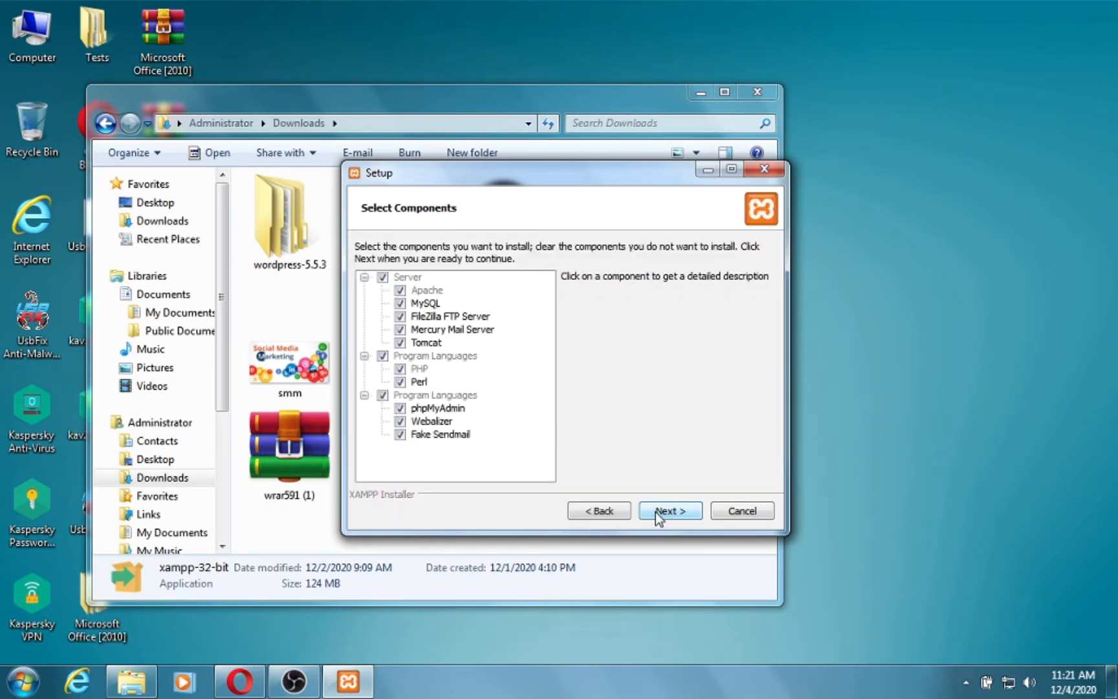
{"action": "left_click", "coordinate": [655, 512]}
{"action": "left_click", "coordinate": [655, 512]}
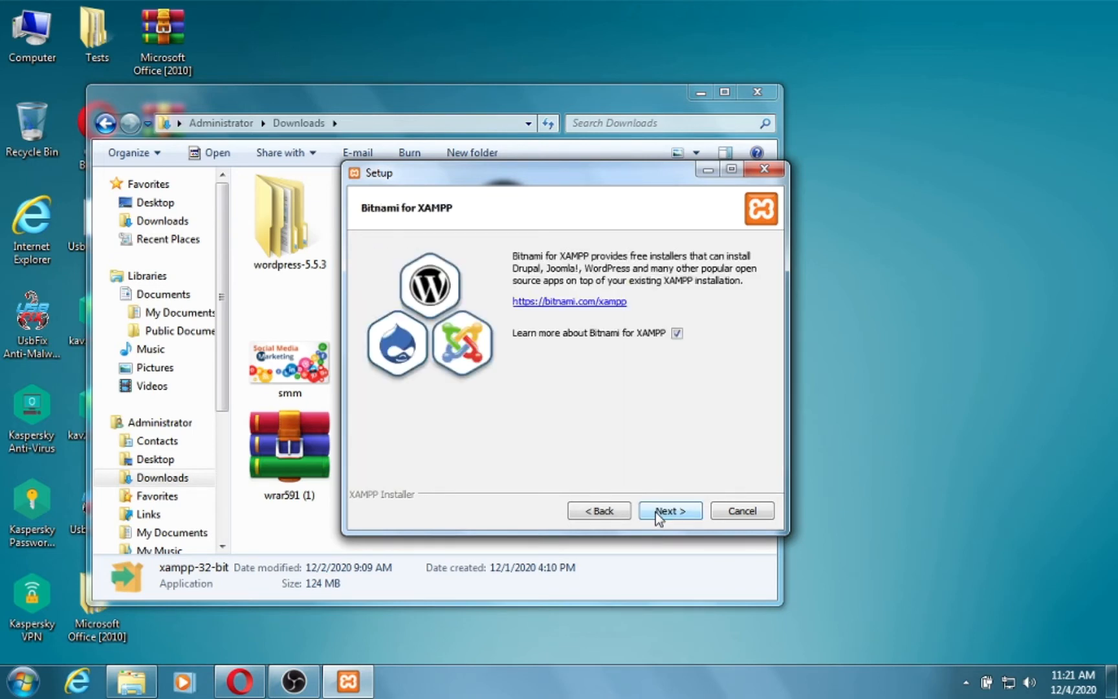
{"action": "left_click", "coordinate": [656, 511]}
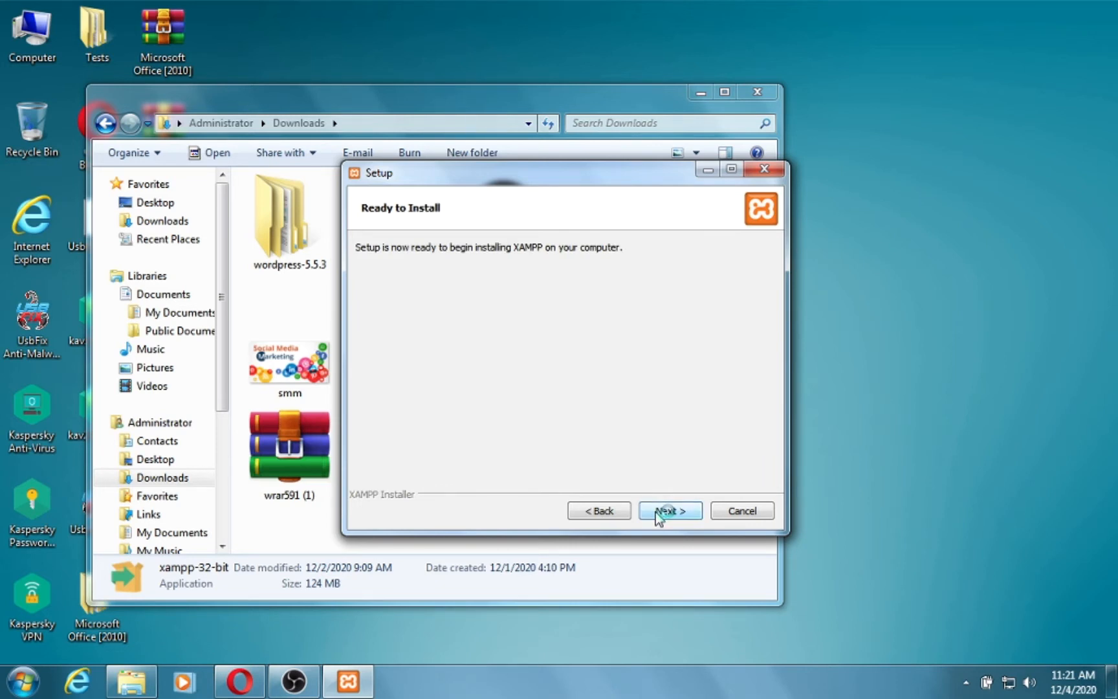
{"action": "left_click", "coordinate": [657, 512]}
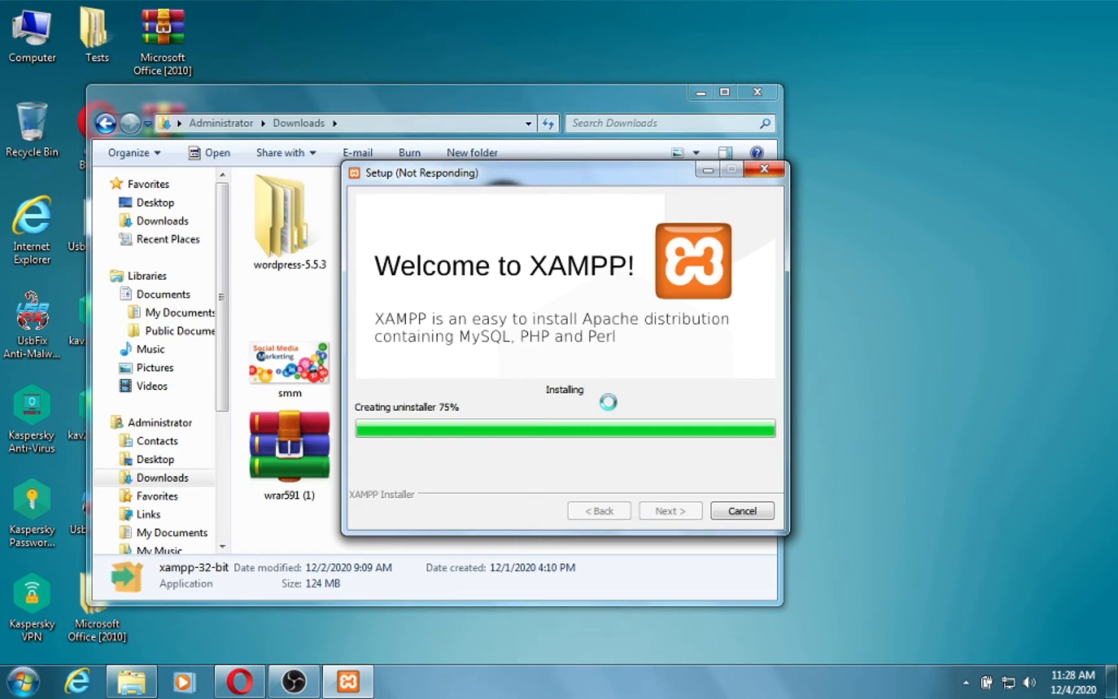
{"action": "left_click", "coordinate": [679, 512]}
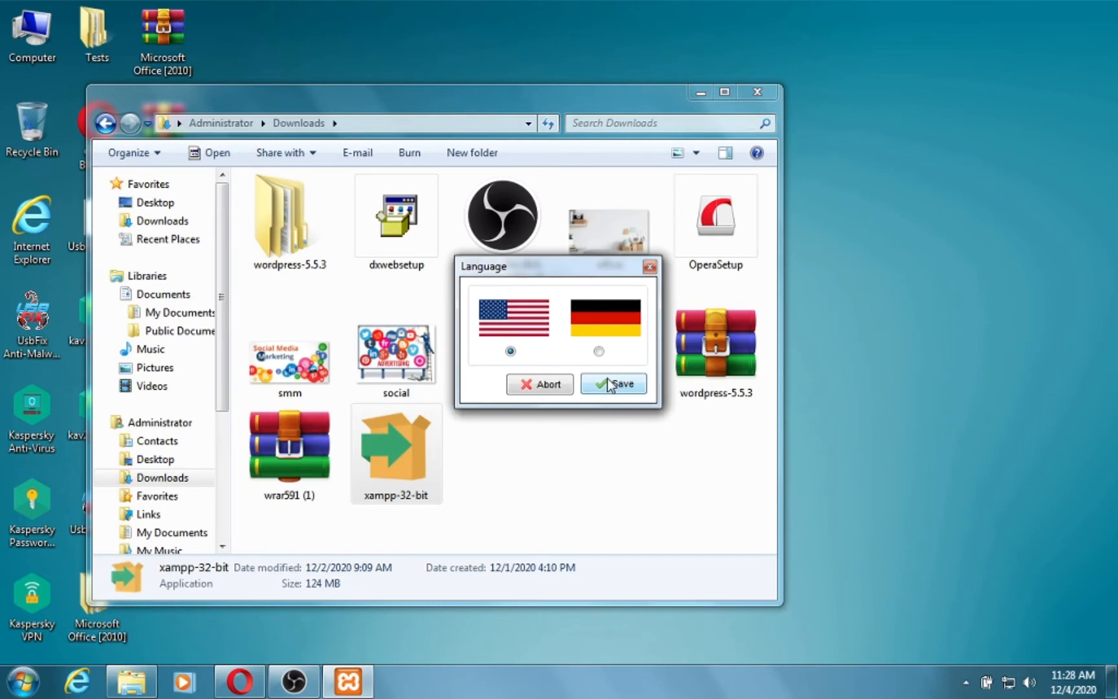
Save English as the Control Panel language and open its Config settings.
{"action": "left_click", "coordinate": [608, 383]}
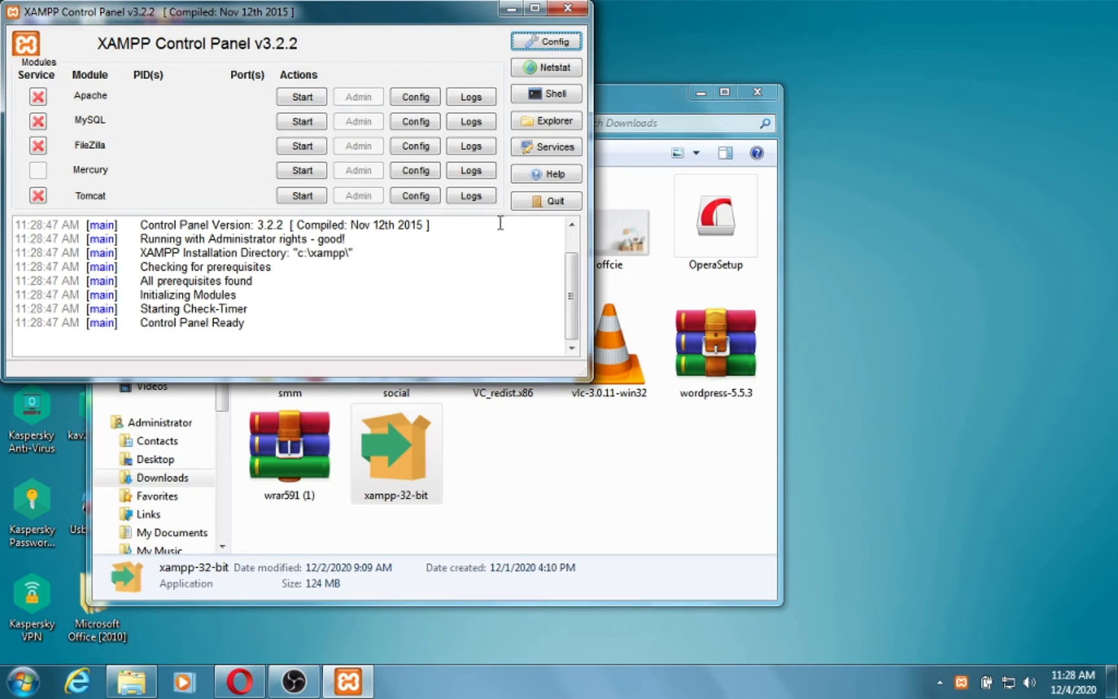
{"action": "left_click_drag", "start_coordinate": [317, 22], "coordinate": [529, 123]}
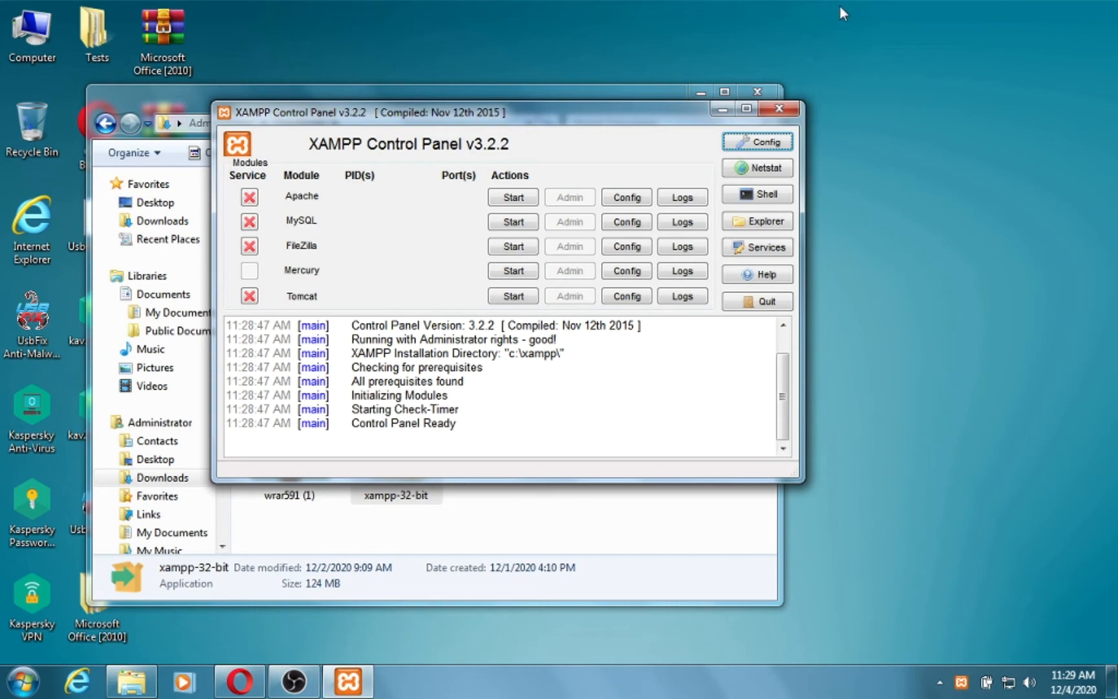
{"action": "left_click", "coordinate": [755, 141]}
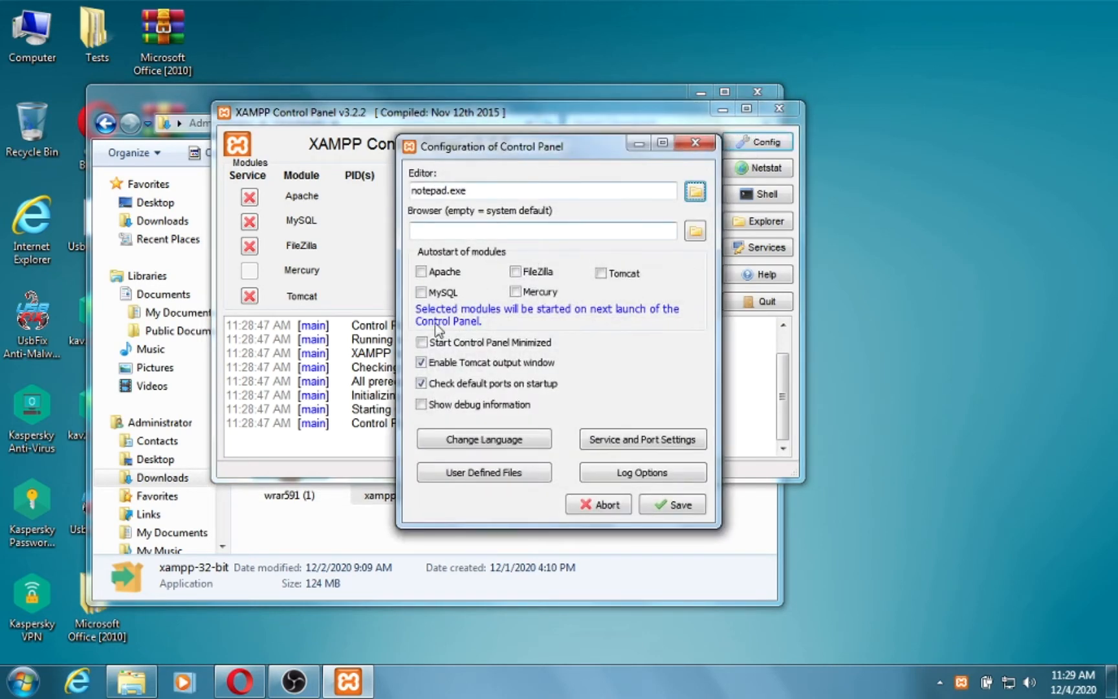
Set Apache and MySQL to autostart with the Control Panel starting minimized, and save.
{"action": "left_click", "coordinate": [420, 272]}
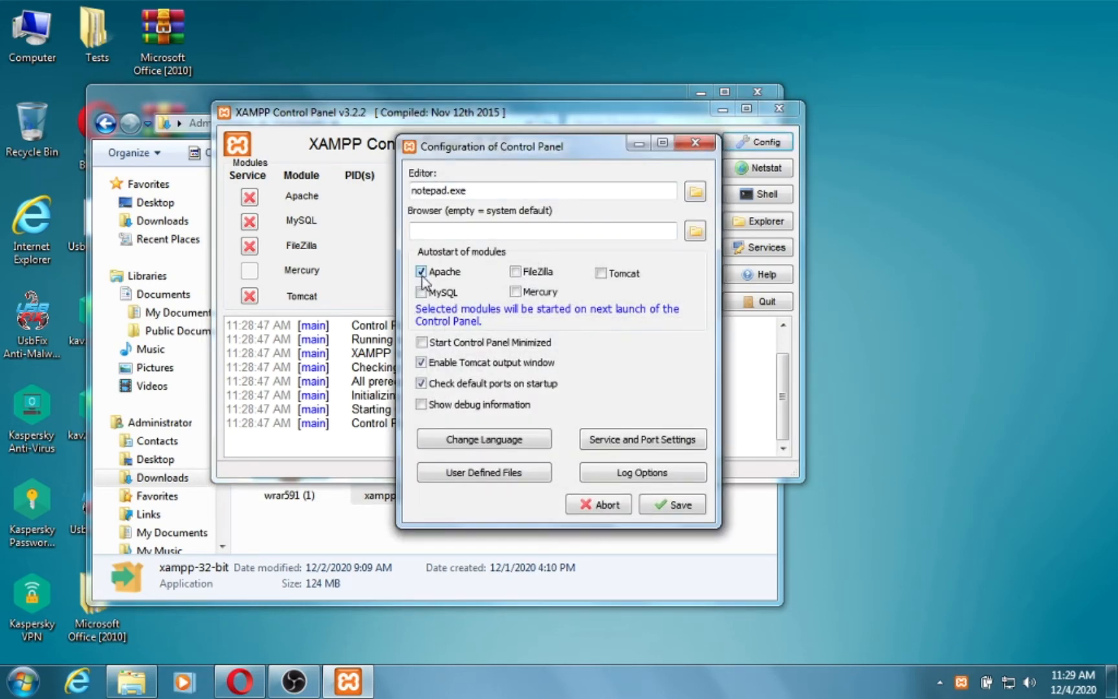
{"action": "left_click", "coordinate": [421, 293]}
{"action": "left_click", "coordinate": [422, 342]}
{"action": "left_click", "coordinate": [675, 505]}
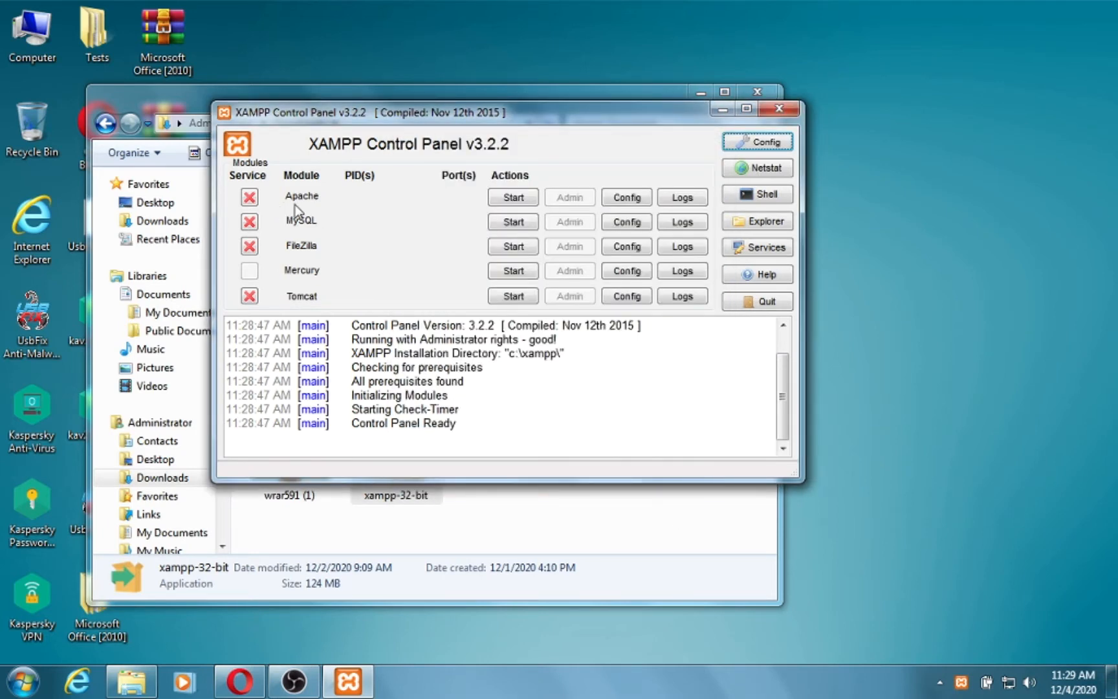
Start the Apache and MySQL servers, then minimize the Control Panel.
{"action": "left_click", "coordinate": [512, 198]}
{"action": "left_click", "coordinate": [514, 222]}
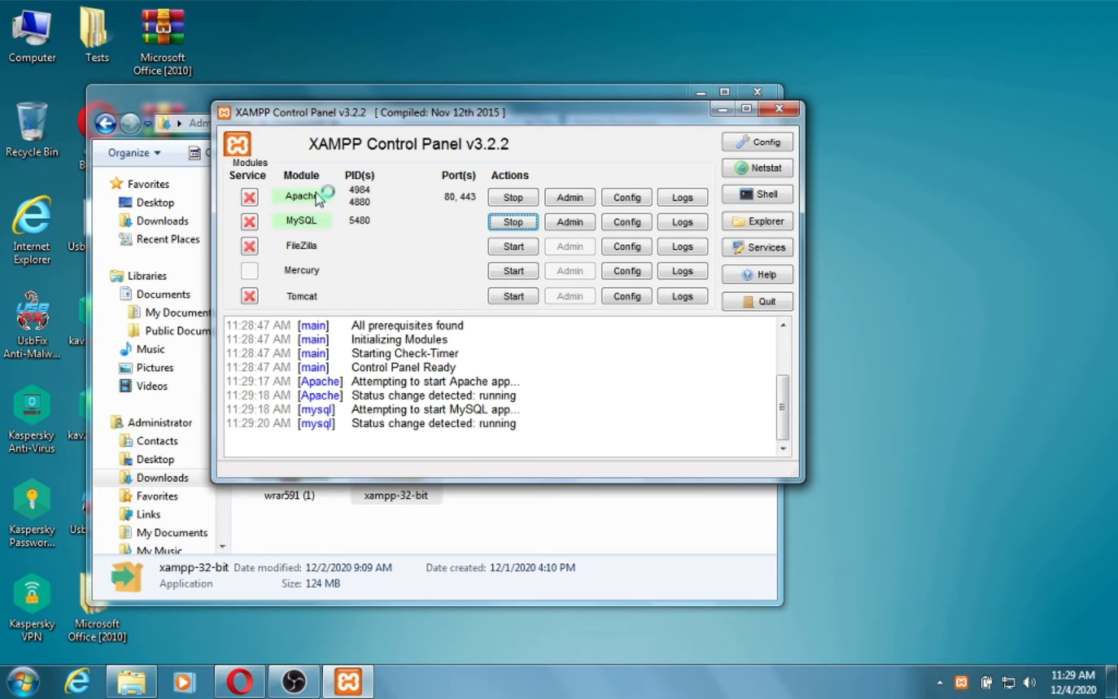
{"action": "left_click", "coordinate": [721, 111]}
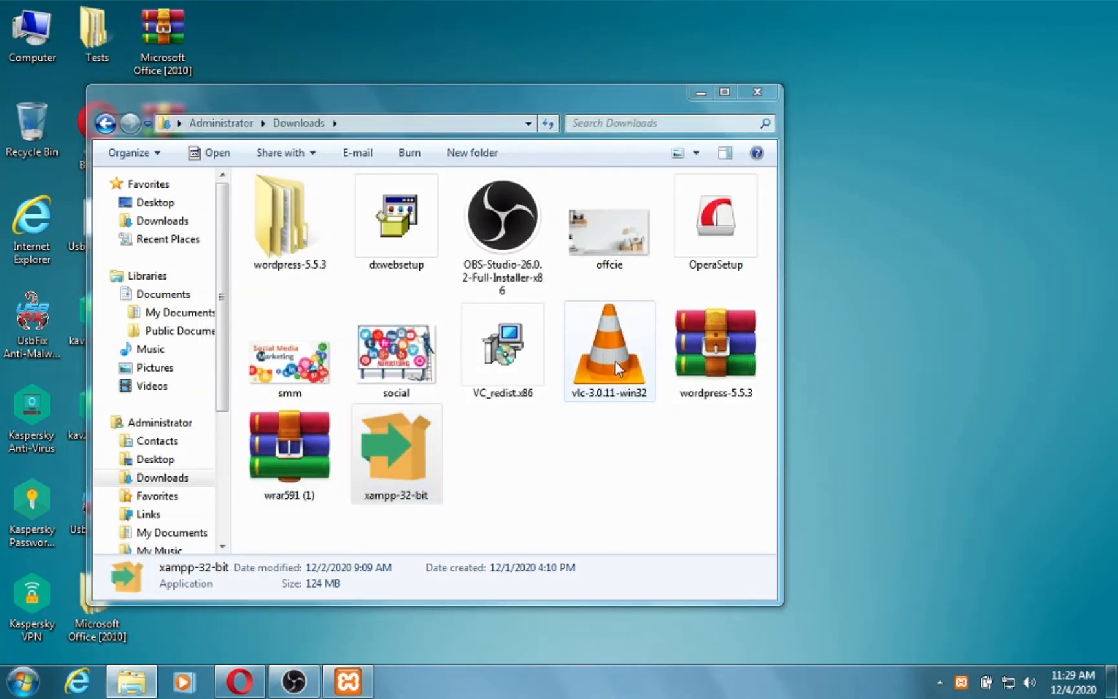
Browse to C:\xampp\htdocs in Windows Explorer.
{"action": "key", "text": "super+e"}
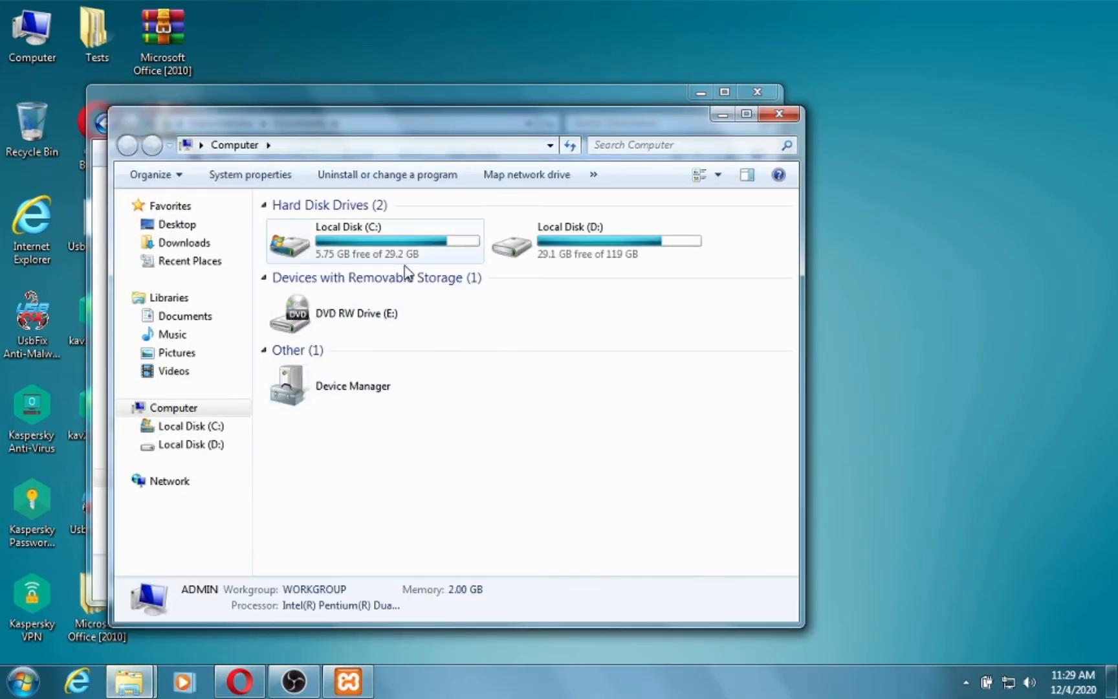
{"action": "double_click", "coordinate": [421, 243]}
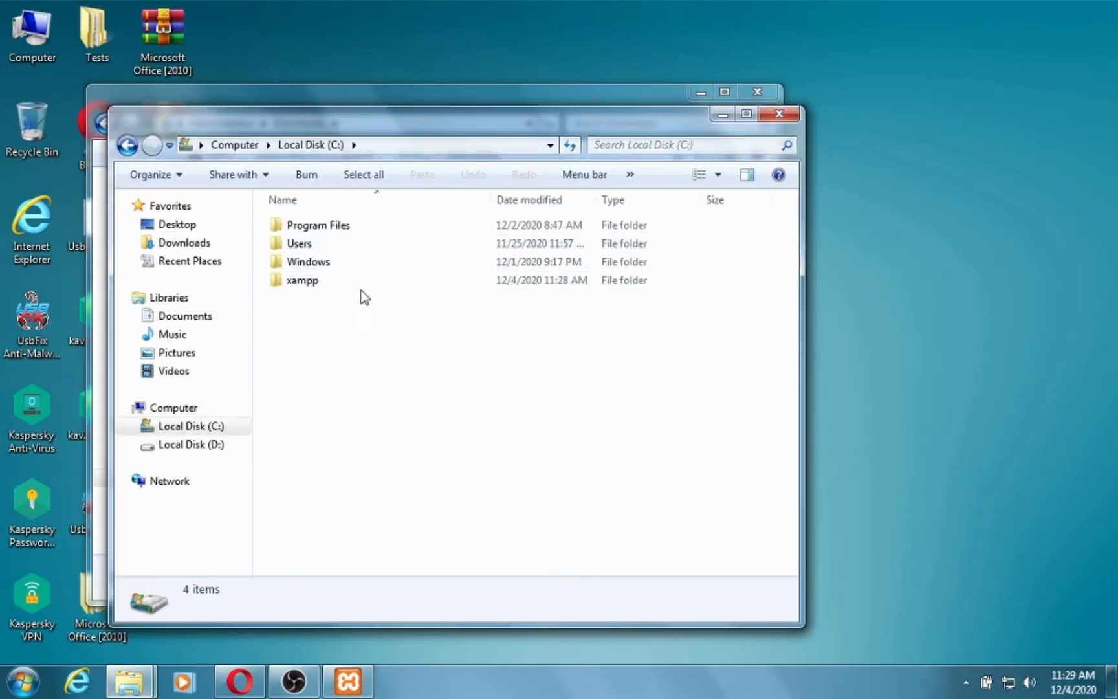
{"action": "left_click", "coordinate": [310, 285]}
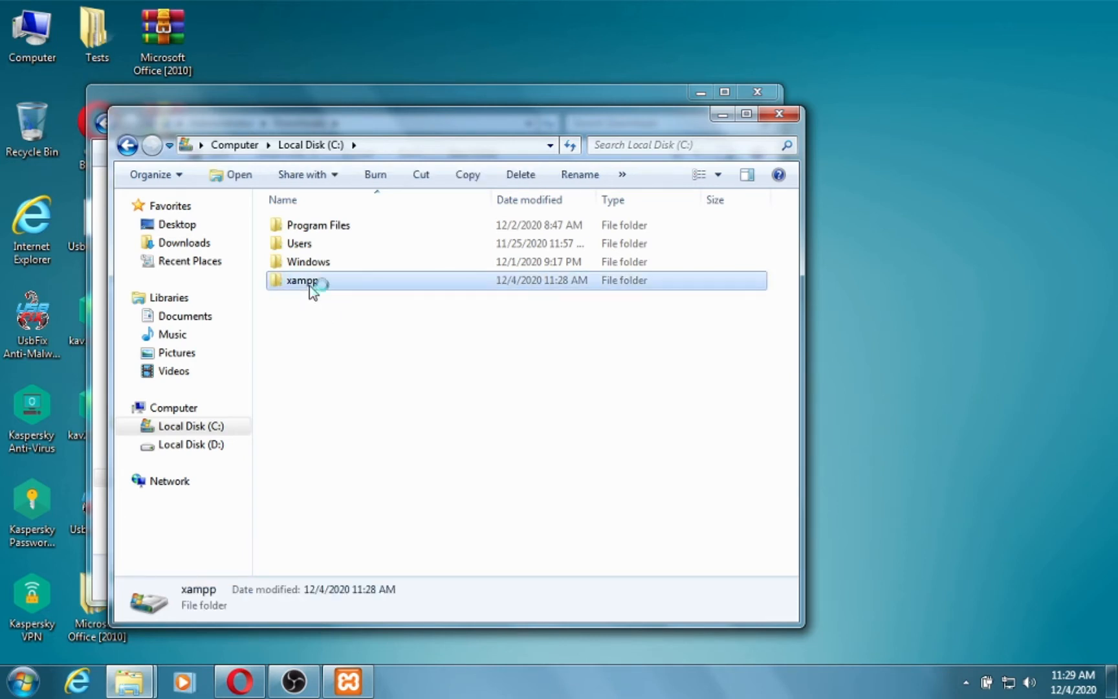
{"action": "double_click", "coordinate": [311, 285]}
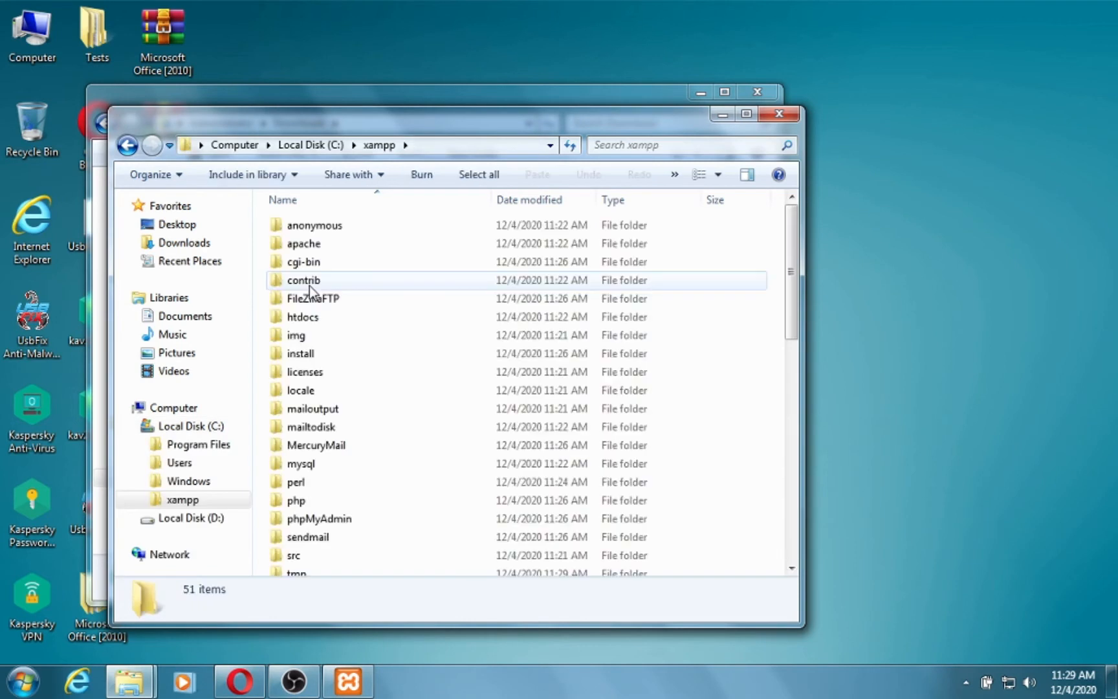
{"action": "double_click", "coordinate": [317, 317]}
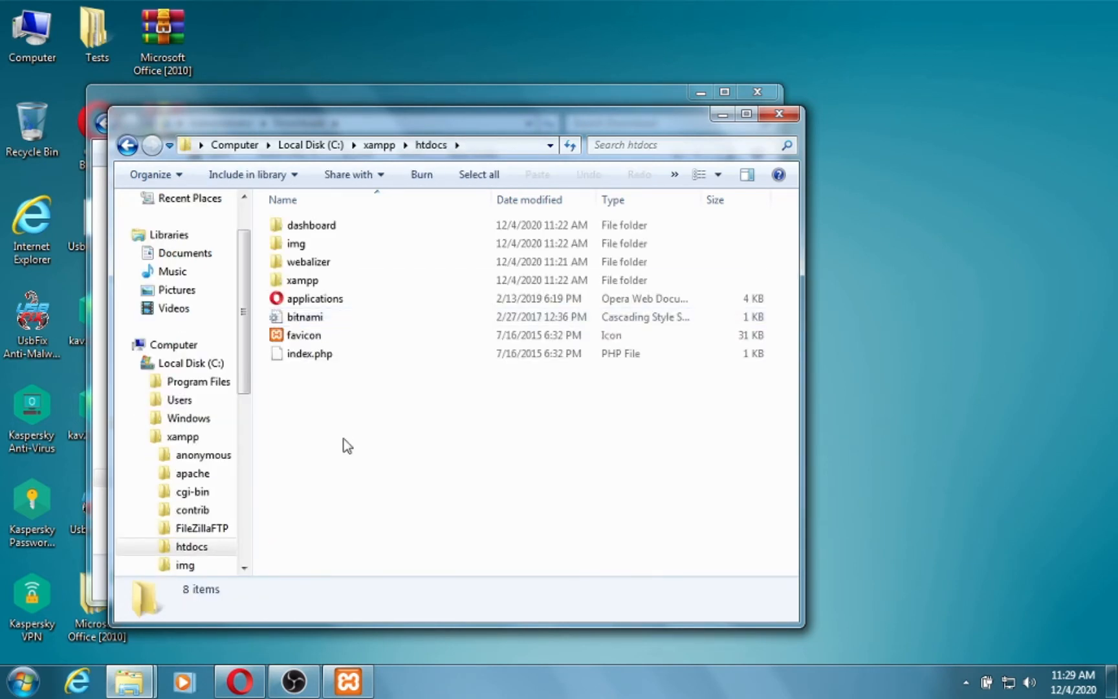
{"action": "left_click_drag", "start_coordinate": [309, 124], "coordinate": [599, 125]}
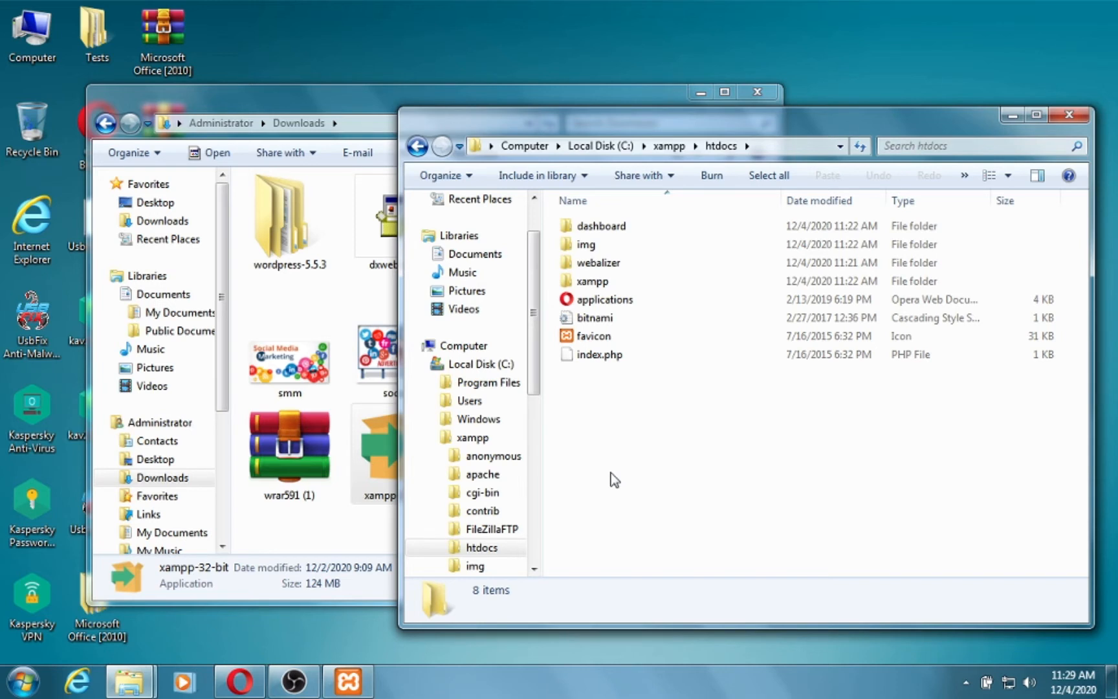
Create a new folder named test1 in htdocs and open it.
{"action": "right_click", "coordinate": [676, 427]}
{"action": "mouse_move", "coordinate": [788, 388]}
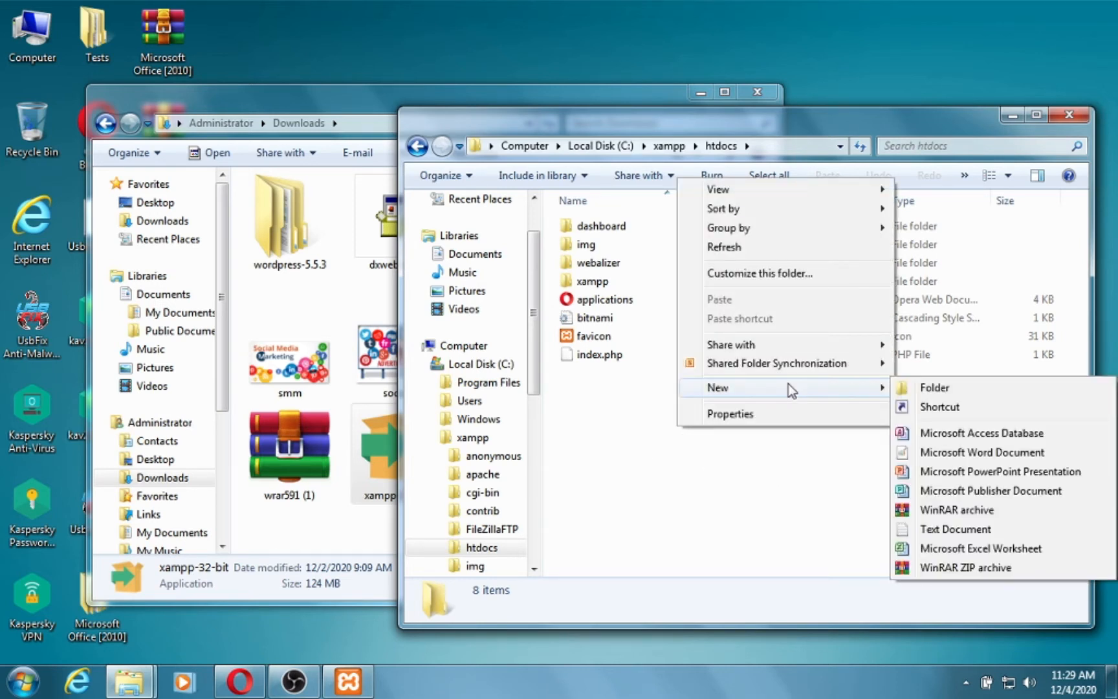
{"action": "left_click", "coordinate": [960, 387]}
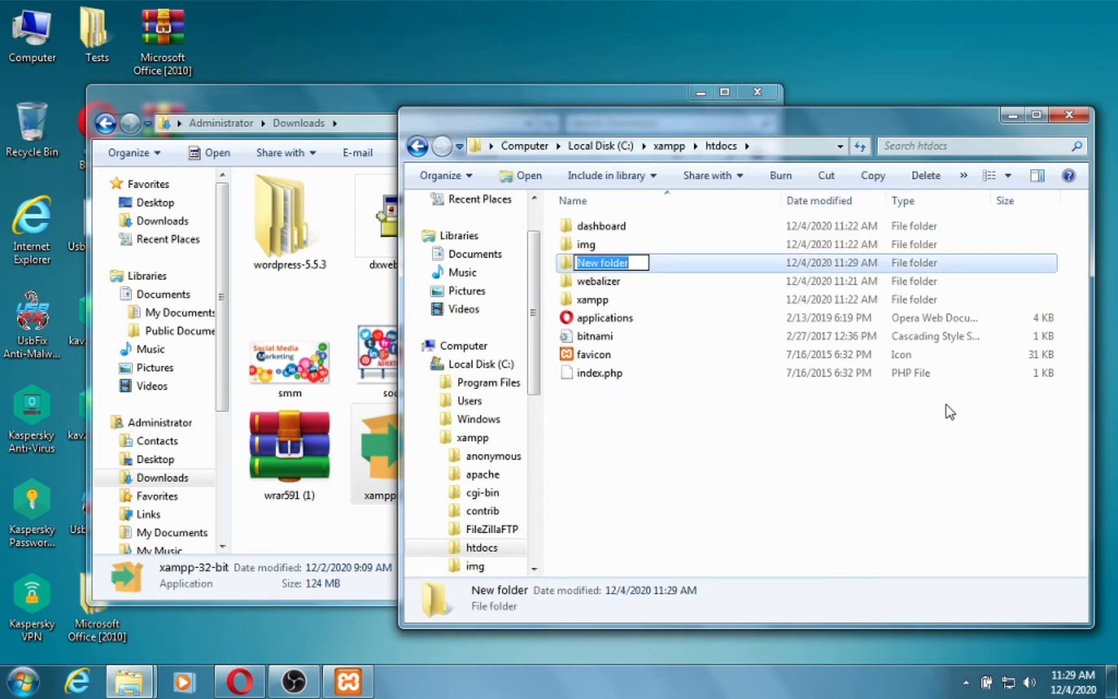
{"action": "type", "text": "Te"}
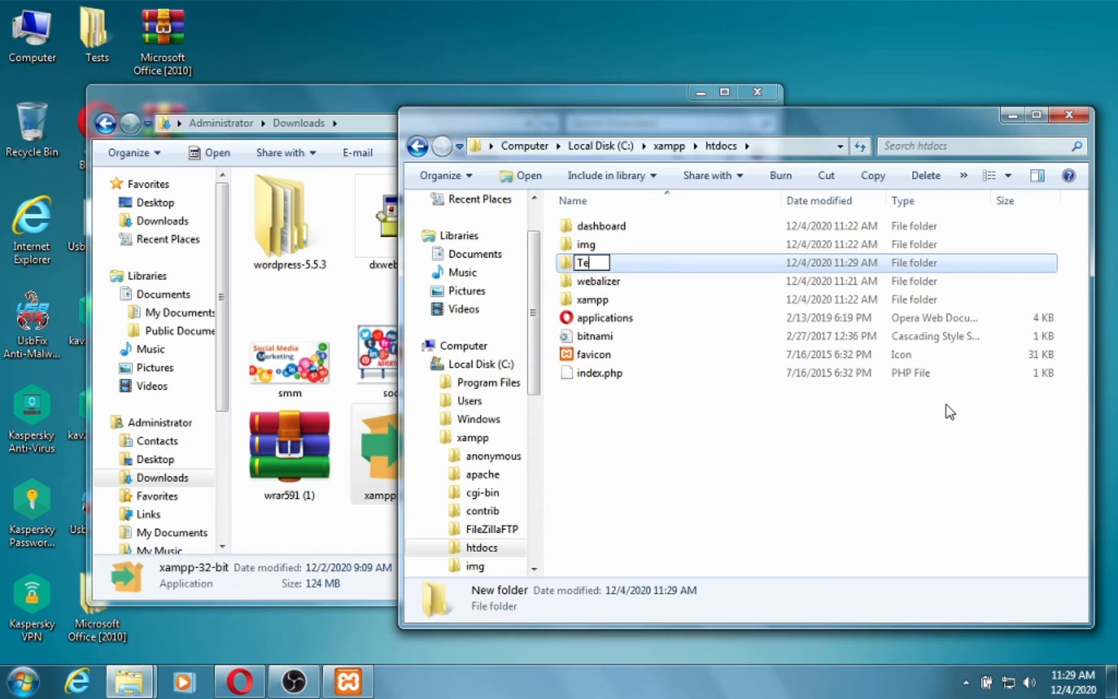
{"action": "type", "text": "st site 1"}
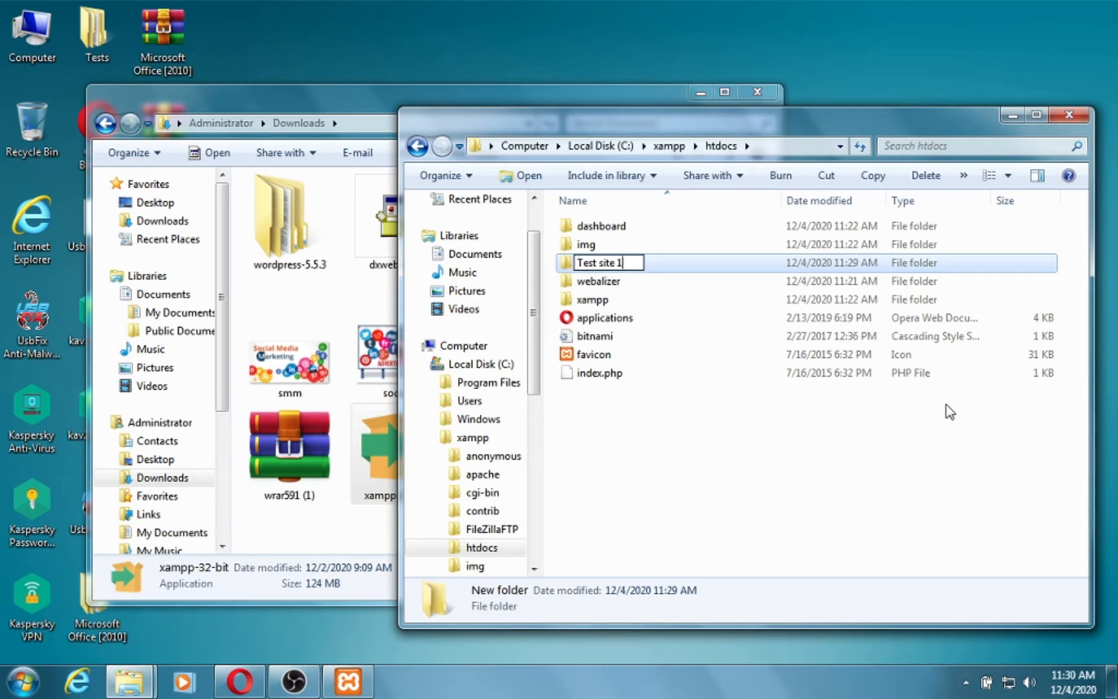
{"action": "key", "text": "ctrl+a"}
{"action": "type", "text": "test 1"}
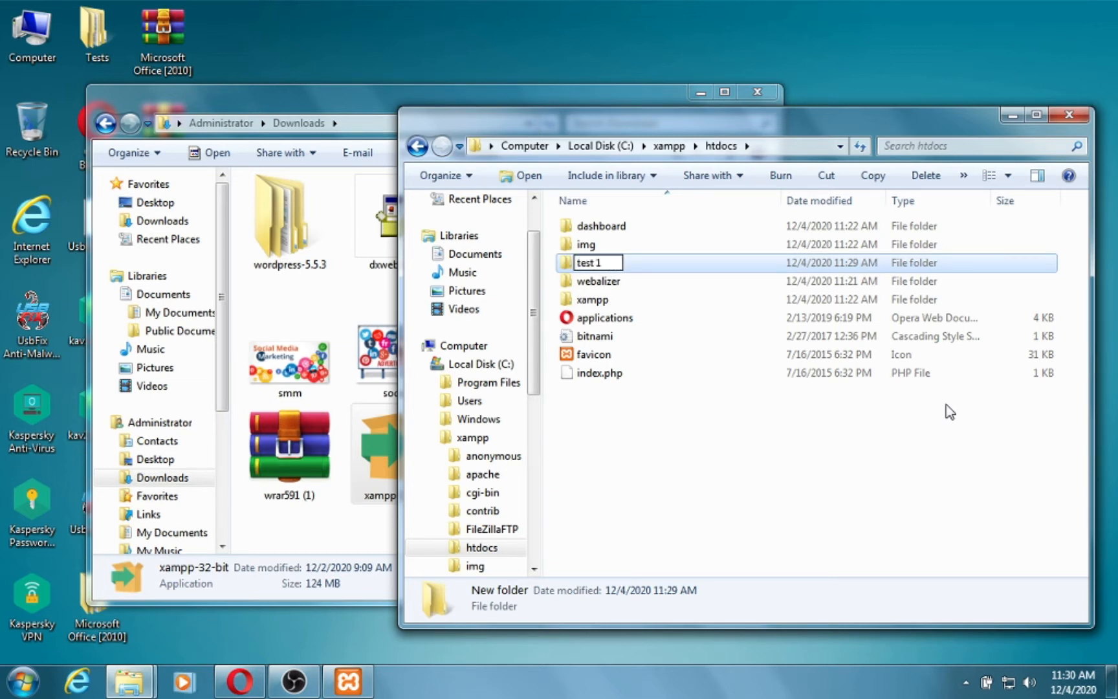
{"action": "key", "text": "BackSpace"}
{"action": "key", "text": "BackSpace"}
{"action": "type", "text": "1"}
{"action": "key", "text": "Return"}
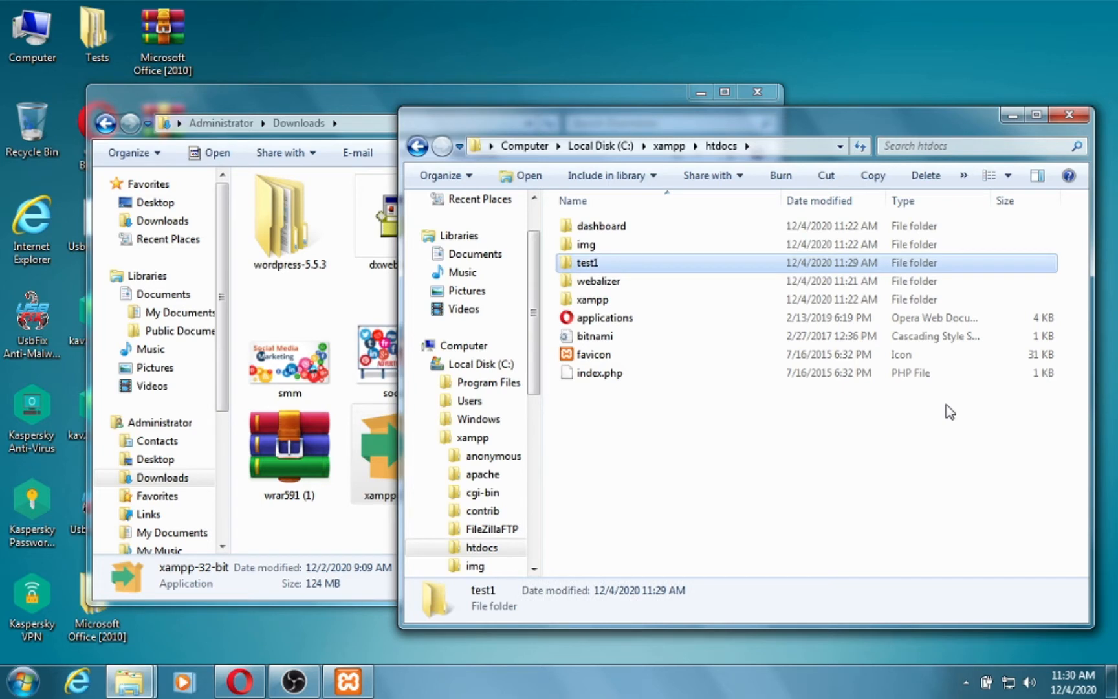
{"action": "key", "text": "Return"}
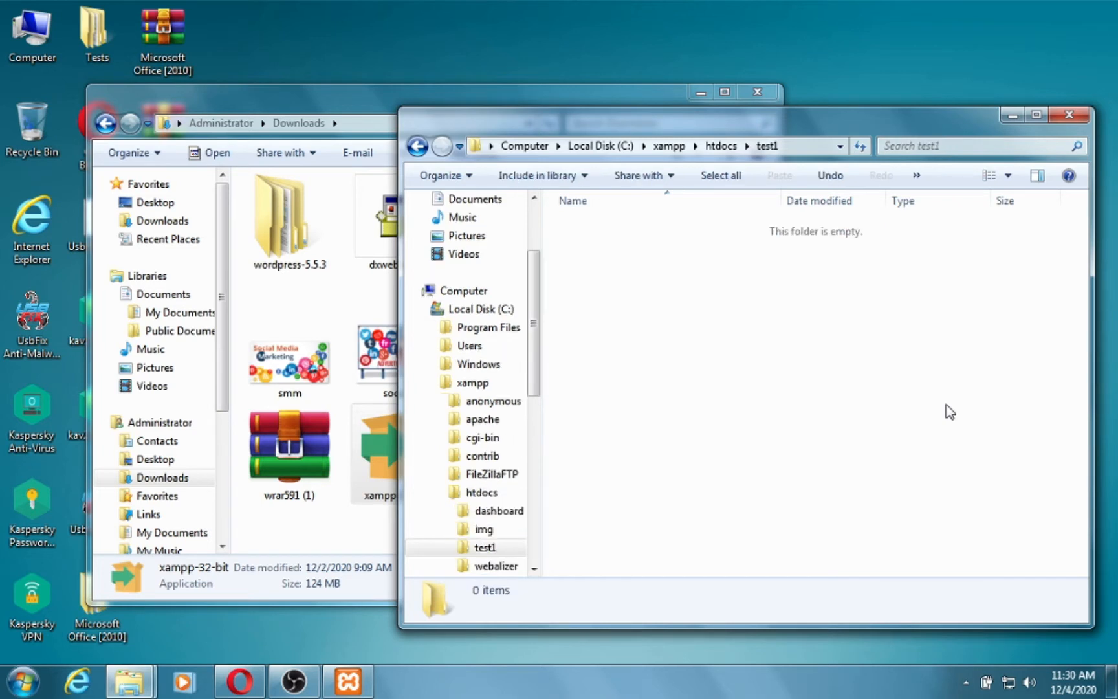
Copy all 19 items from wordpress-5.5.3\wordpress into the test1 folder.
{"action": "double_click", "coordinate": [295, 235]}
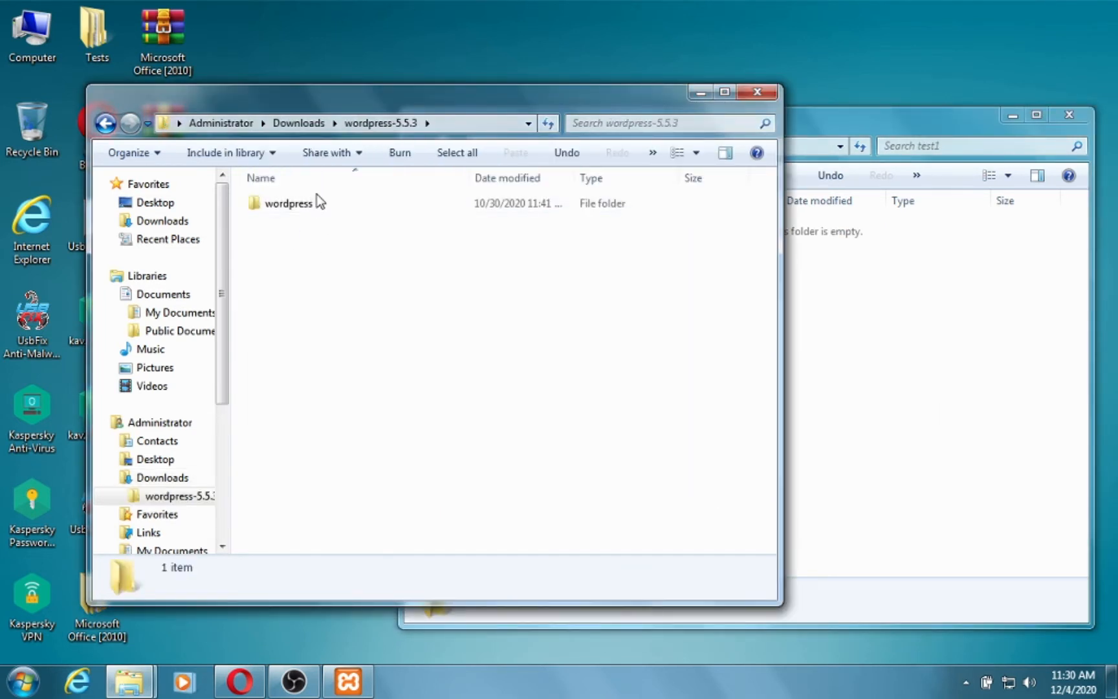
{"action": "double_click", "coordinate": [316, 204]}
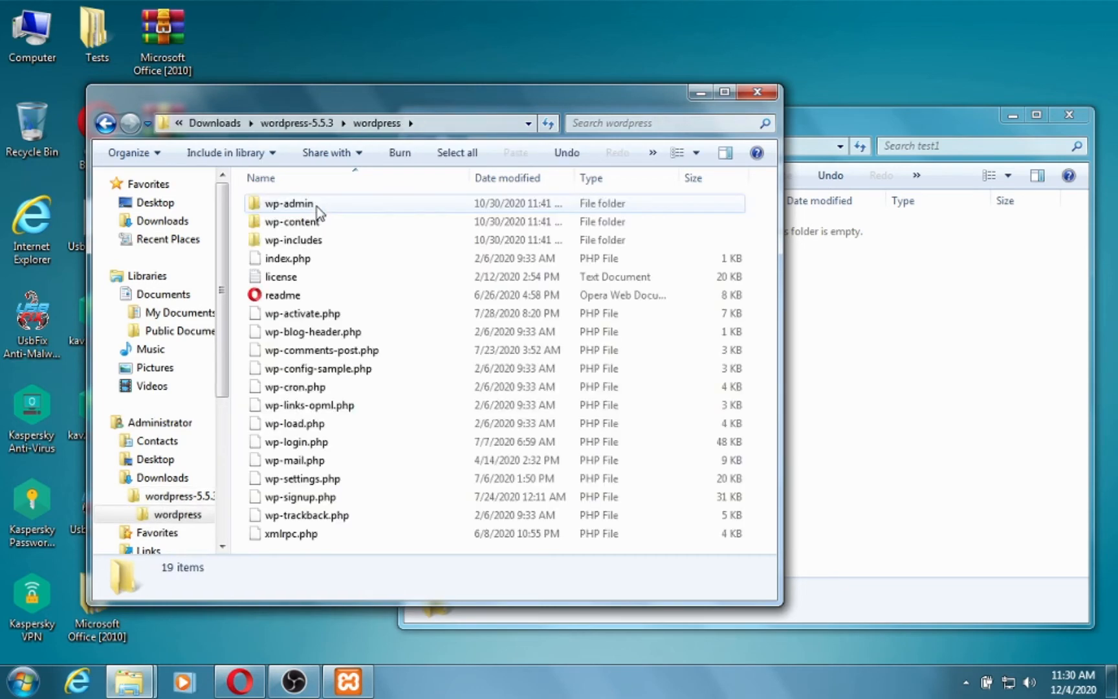
{"action": "left_click", "coordinate": [317, 205]}
{"action": "key", "text": "ctrl+a"}
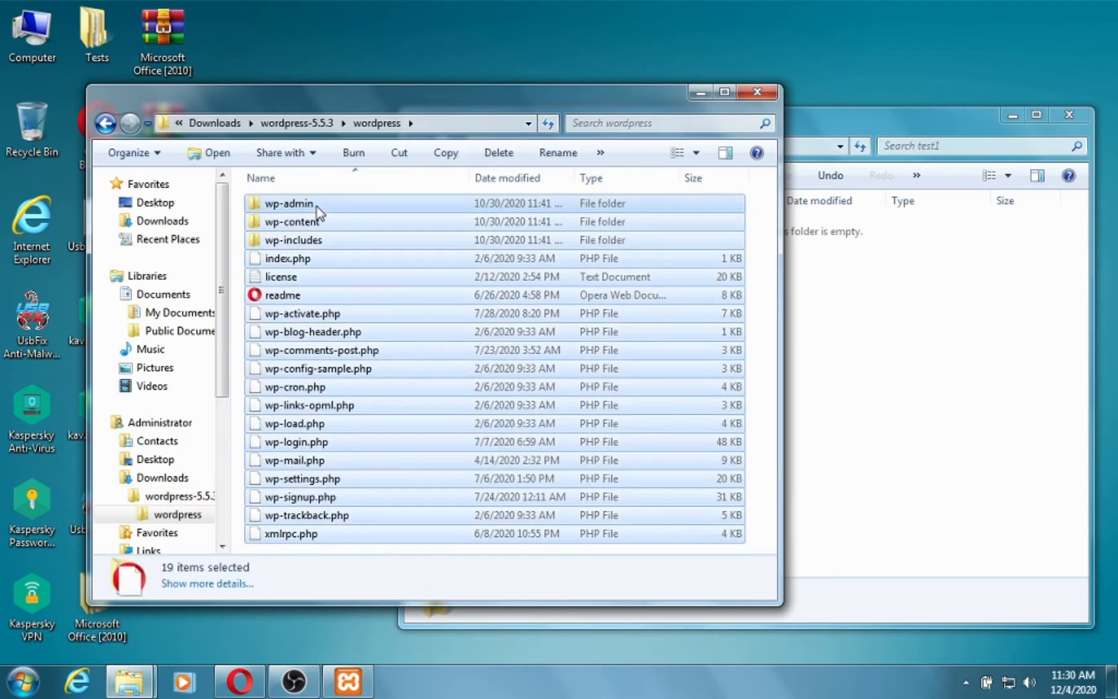
{"action": "left_click", "coordinate": [922, 374]}
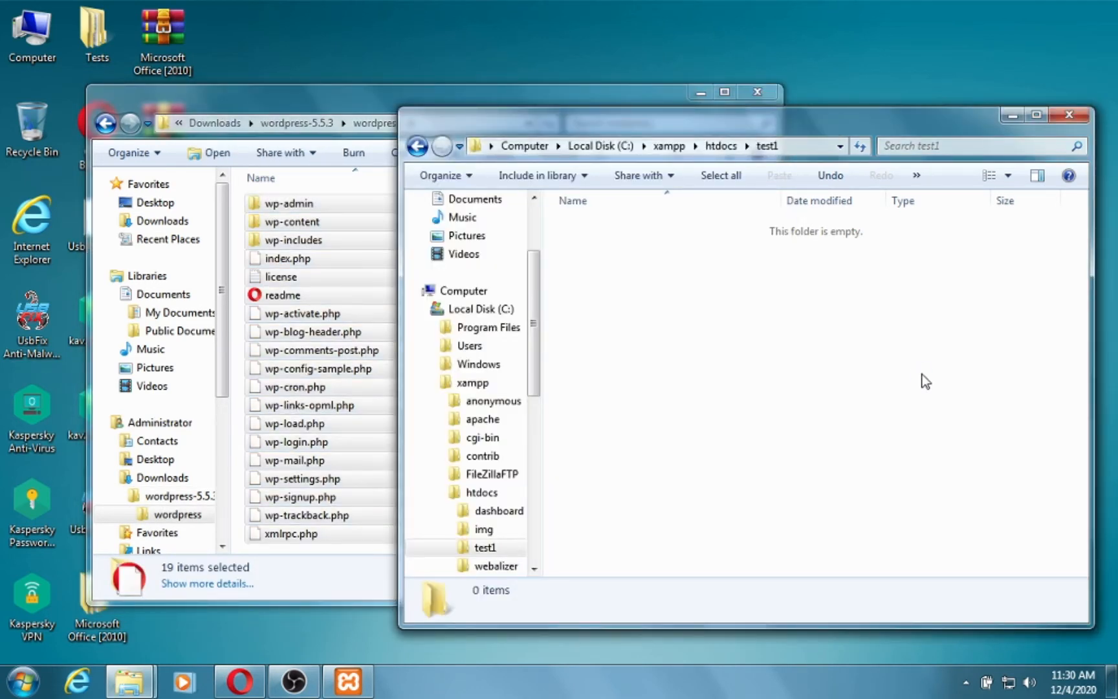
{"action": "key", "text": "ctrl+v"}
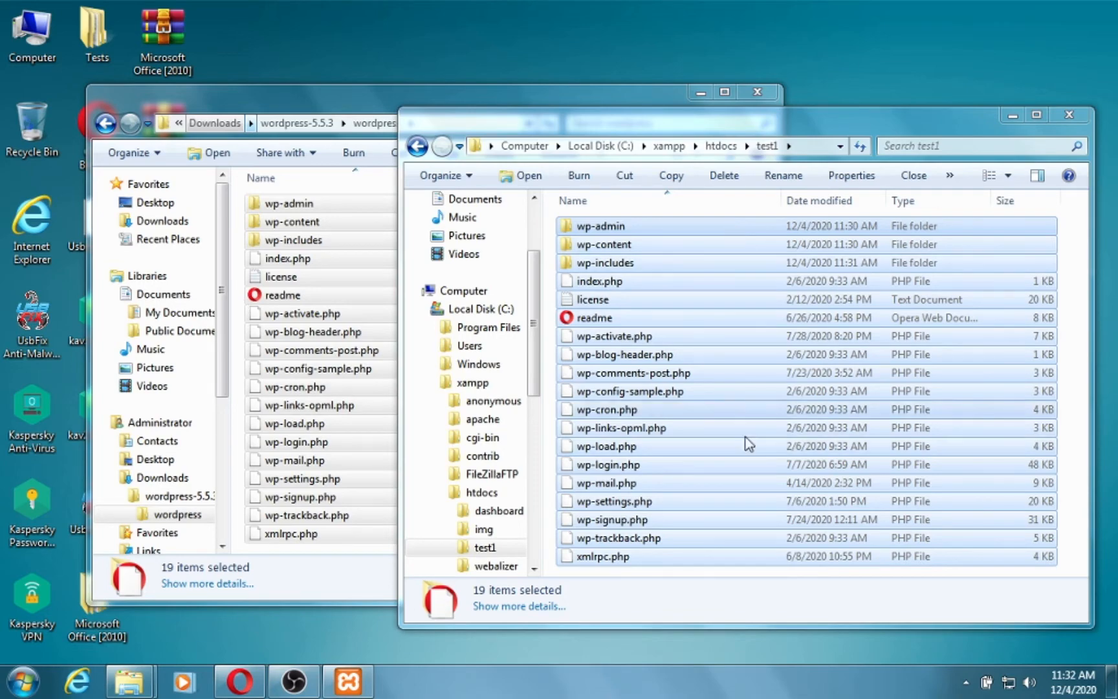
{"action": "left_click", "coordinate": [255, 684]}
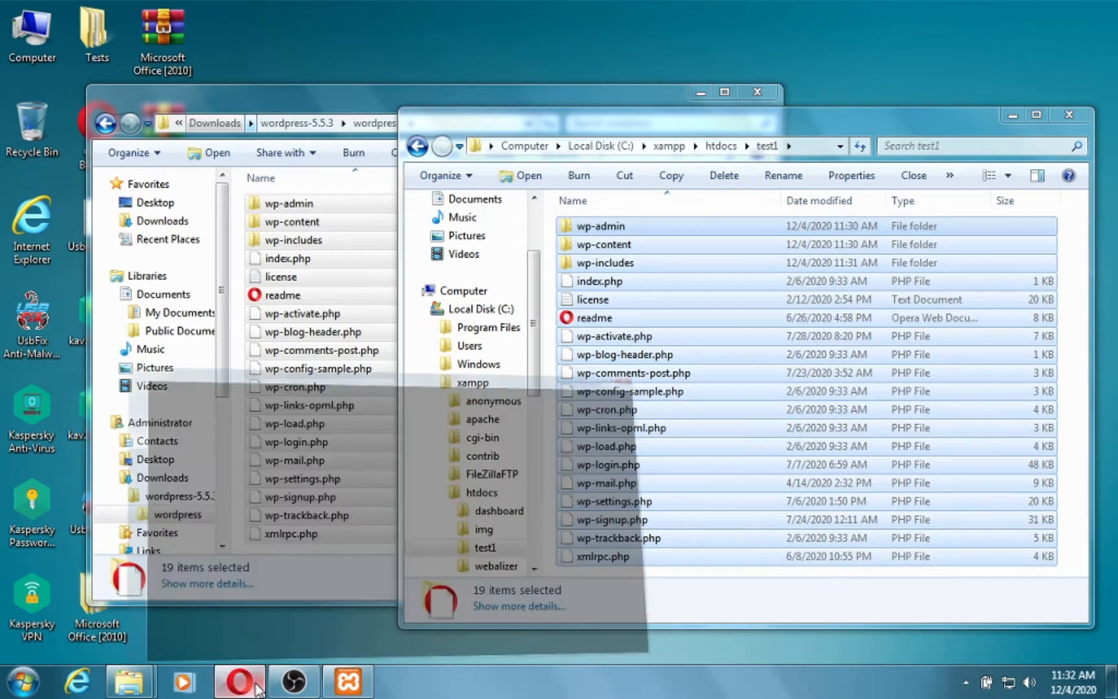
Go to localhost/phpmyadmin in Opera's address bar.
{"action": "left_click", "coordinate": [412, 37]}
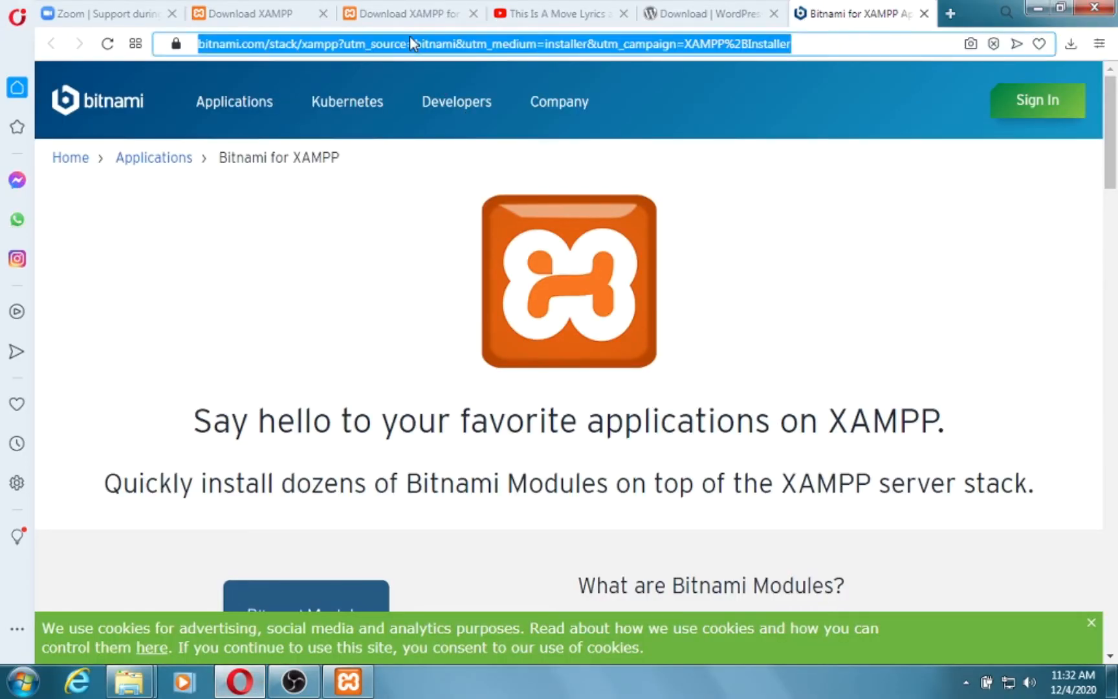
{"action": "type", "text": "lo"}
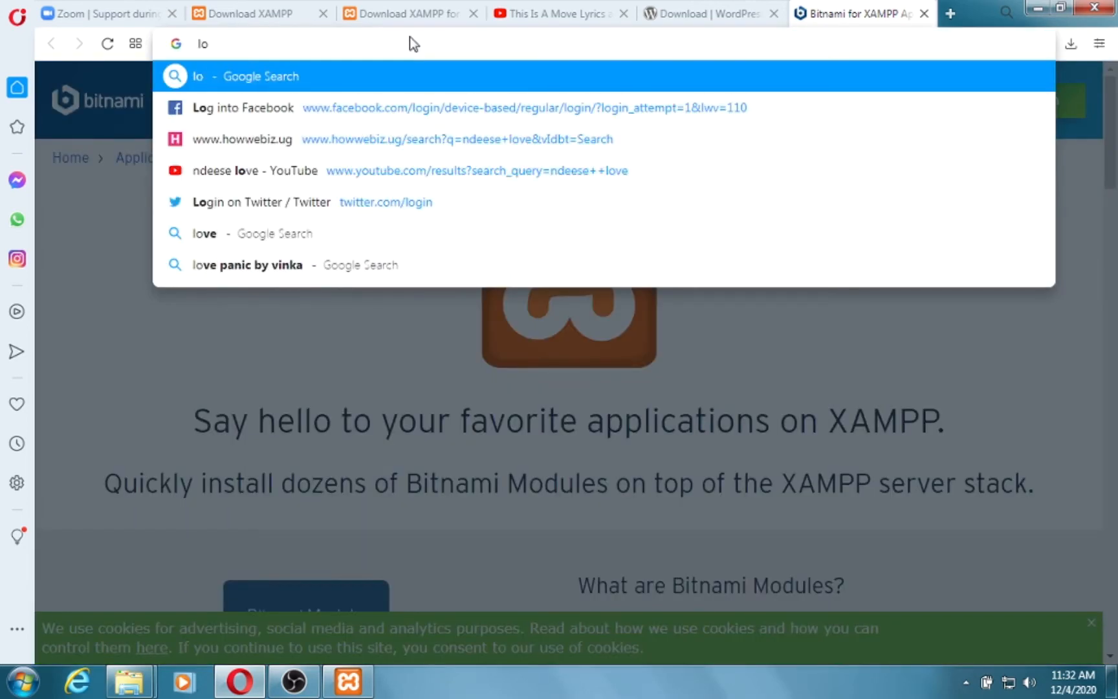
{"action": "type", "text": "c"}
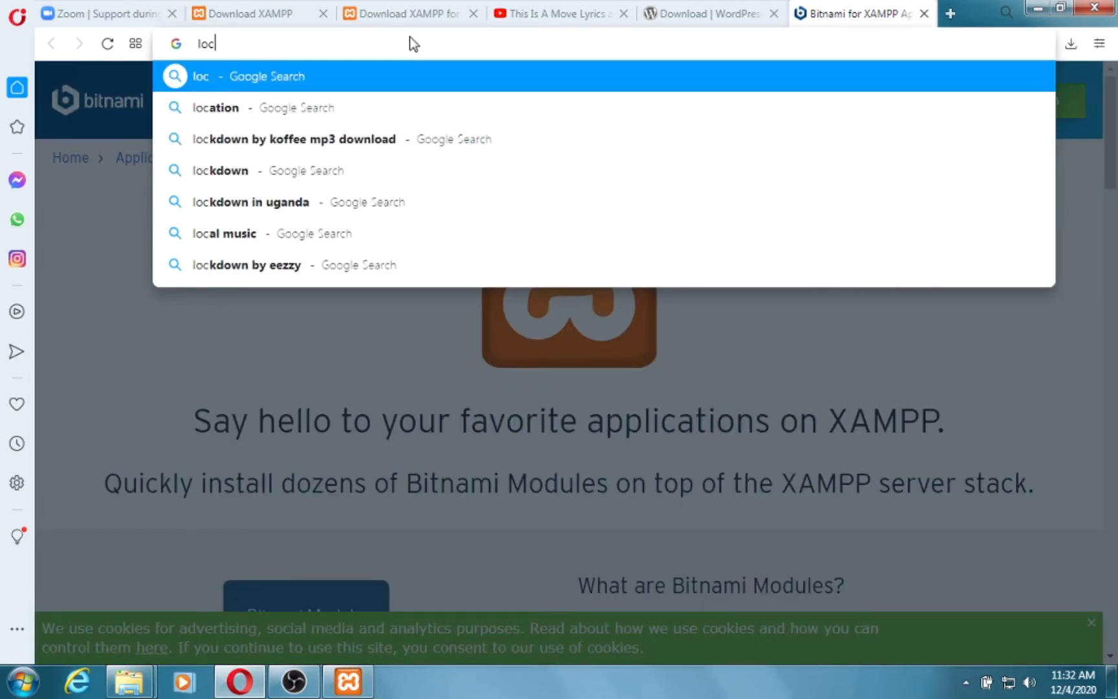
{"action": "type", "text": "alhost"}
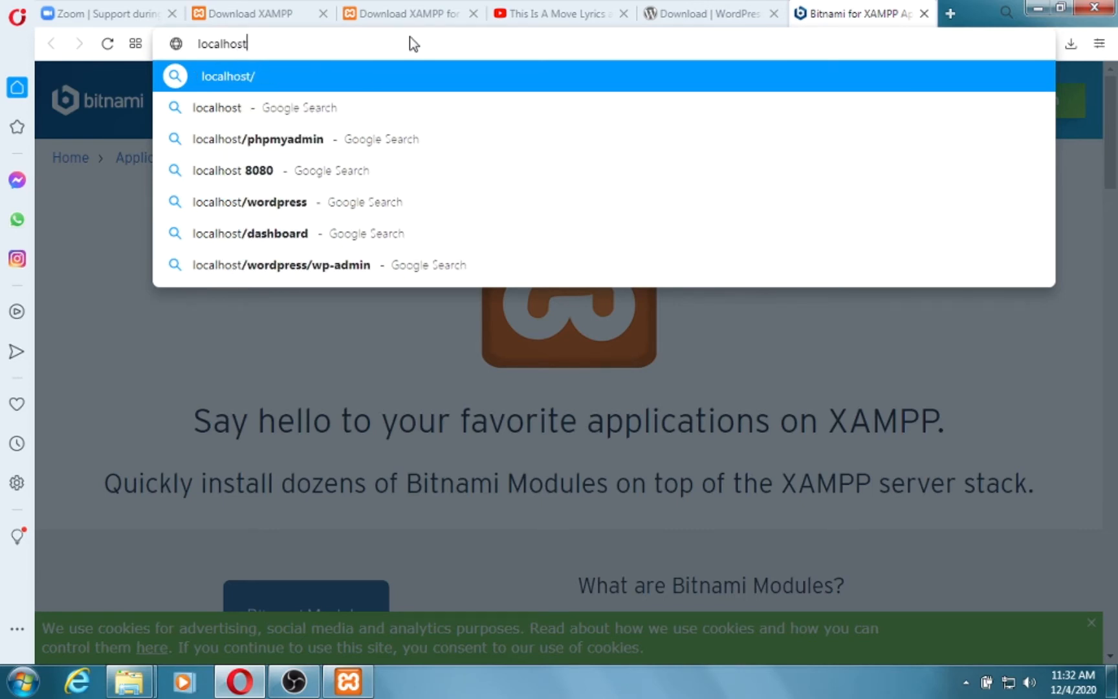
{"action": "type", "text": "/php"}
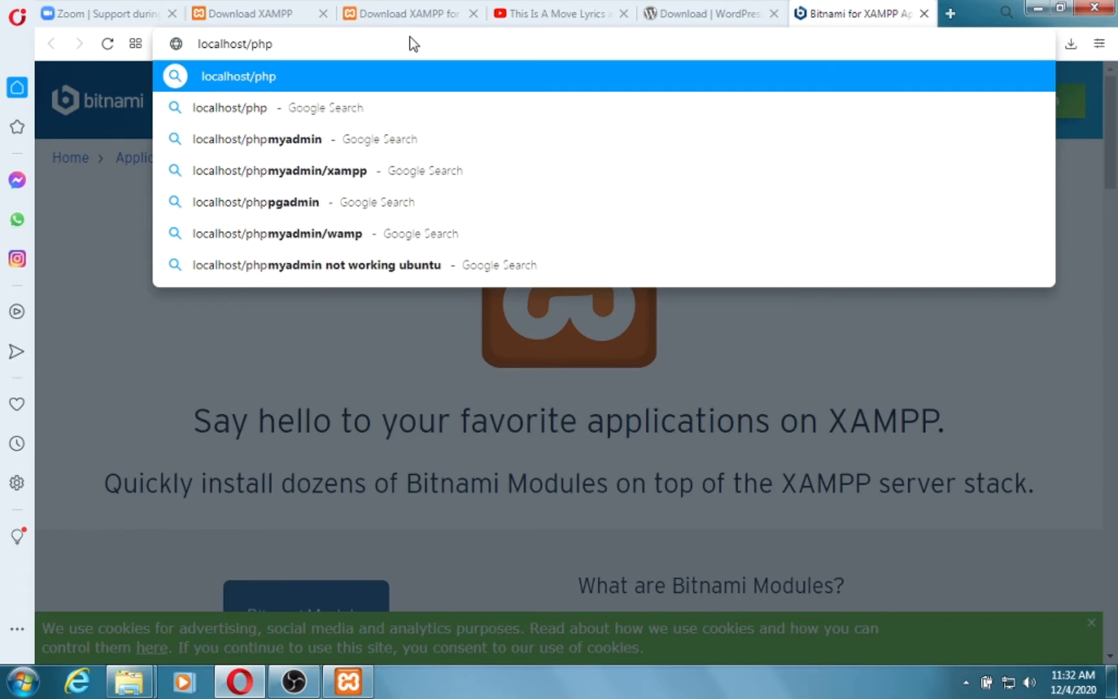
{"action": "key", "text": "Down"}
{"action": "key", "text": "Down"}
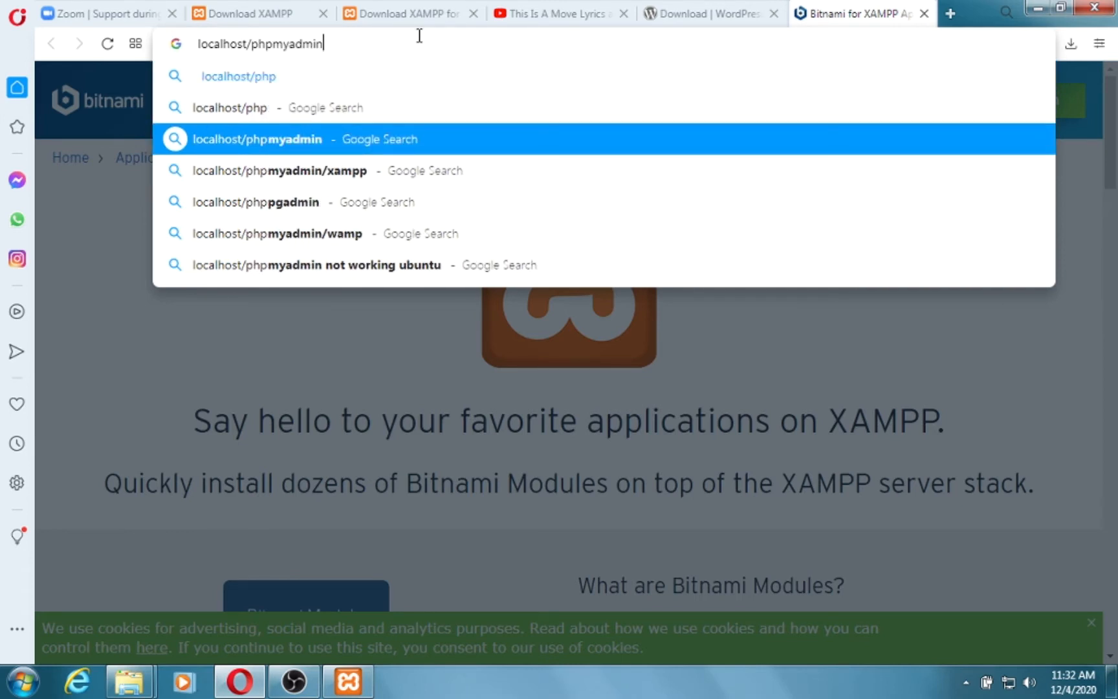
{"action": "key", "text": "BackSpace"}
{"action": "type", "text": "n"}
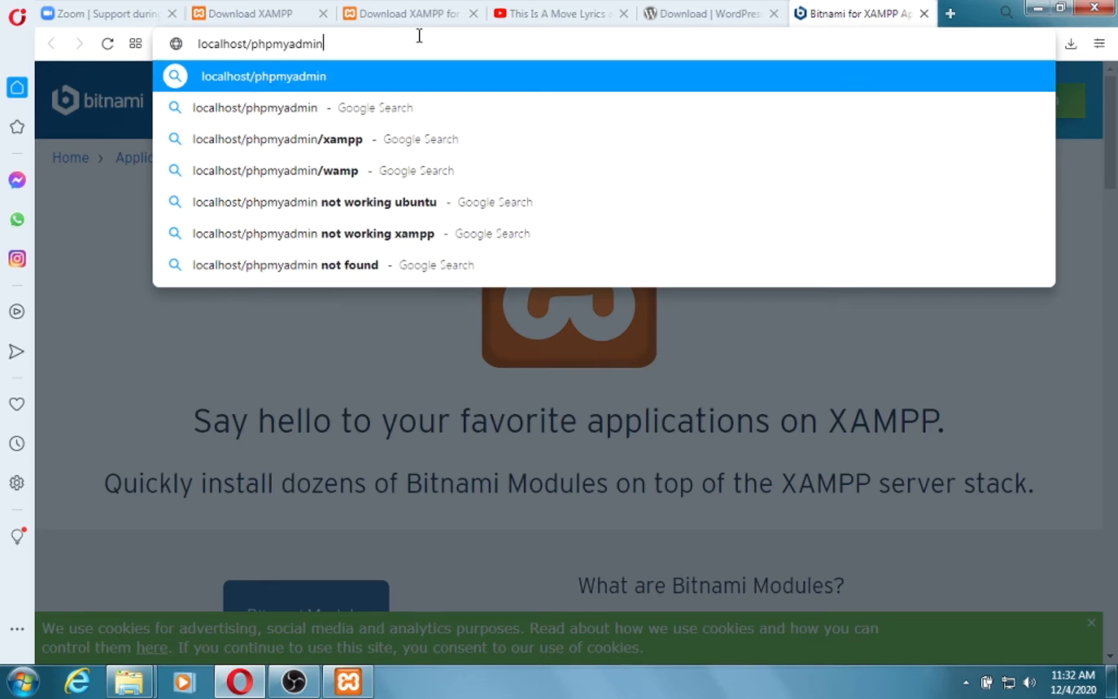
{"action": "key", "text": "Return"}
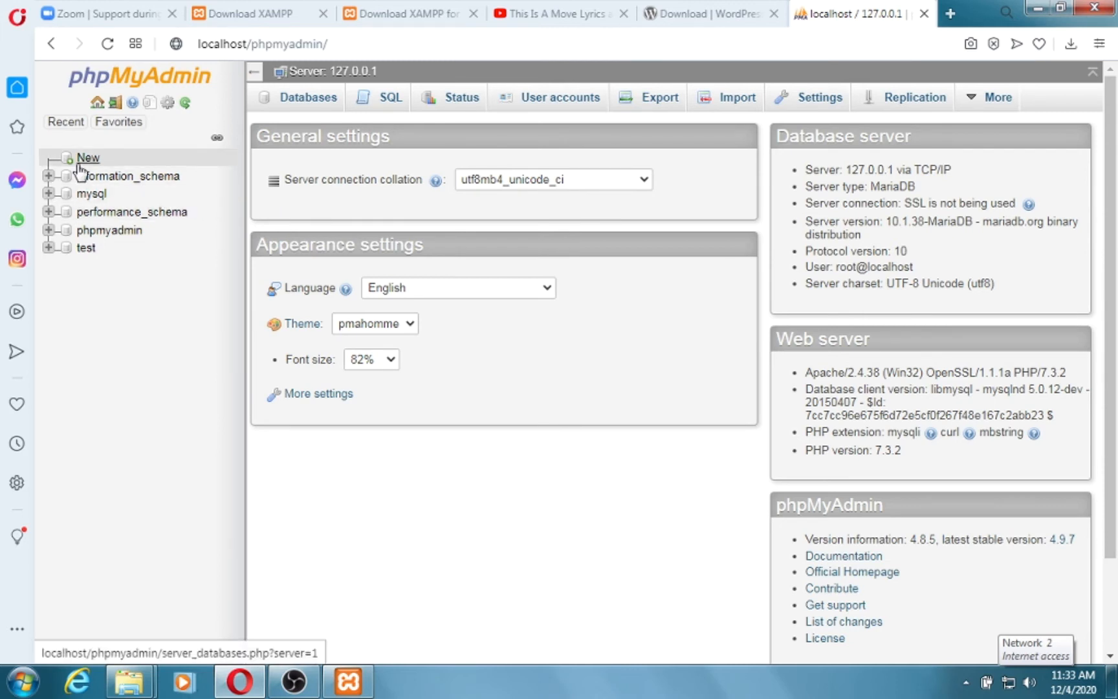
Bring up phpMyAdmin's home page for the 127.0.0.1 MariaDB server, ready to add a database.
{"action": "mouse_move", "coordinate": [128, 127]}
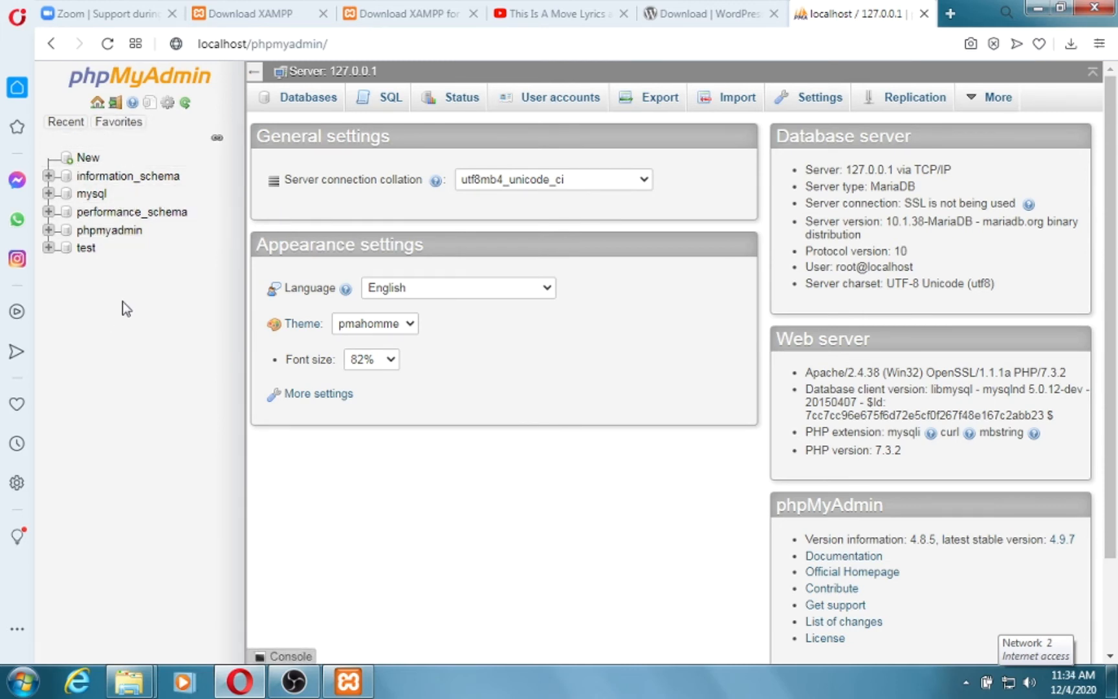
Enter test1 as the new database name, keeping the latin1_swedish_ci collation.
{"action": "left_click", "coordinate": [88, 159]}
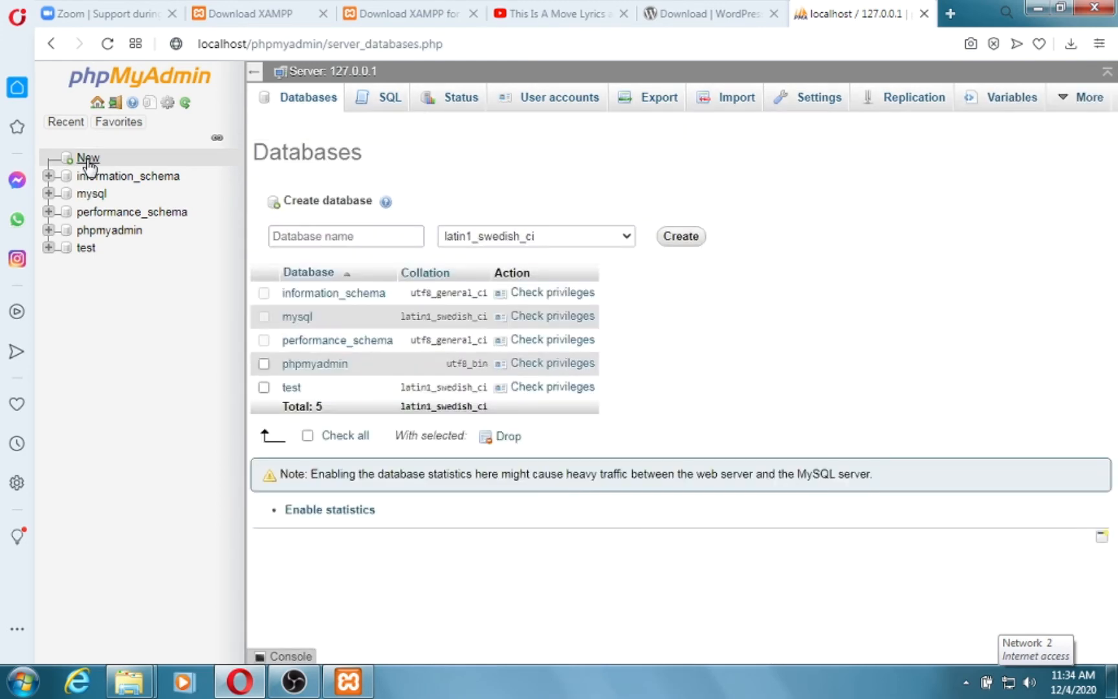
{"action": "left_click", "coordinate": [333, 236]}
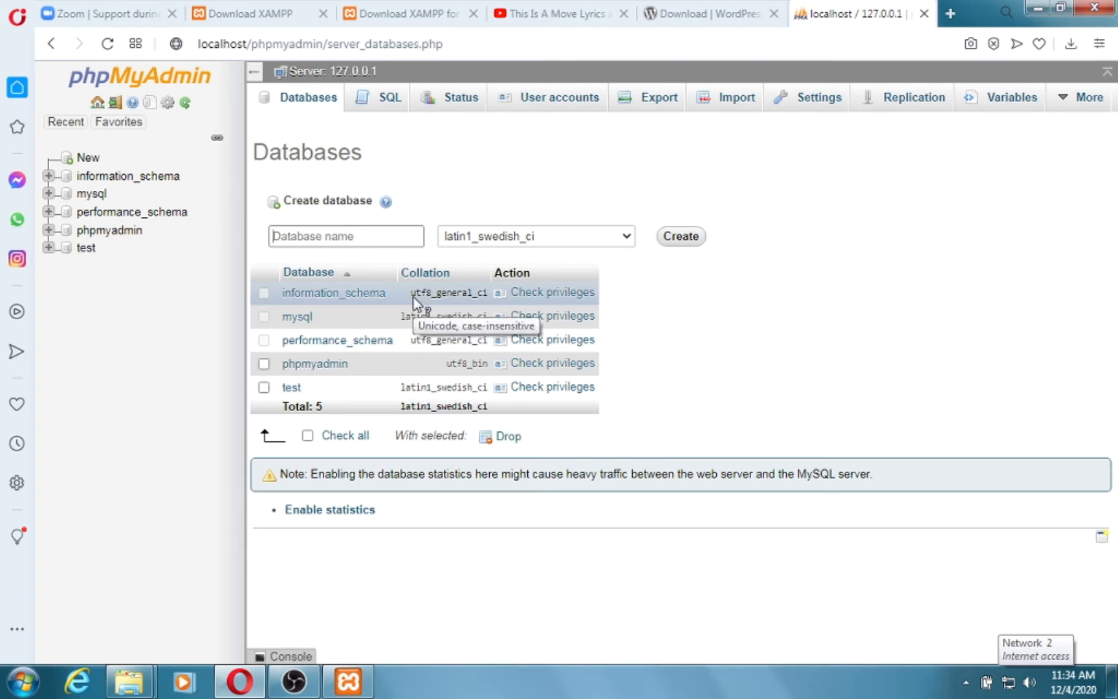
{"action": "type", "text": "teats"}
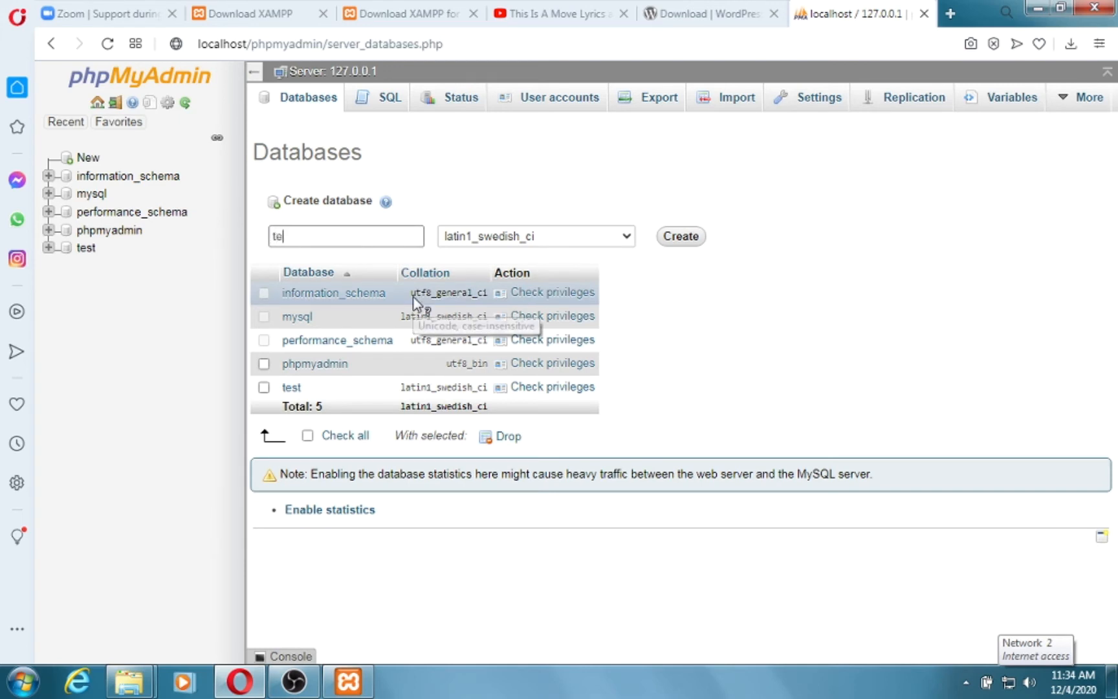
{"action": "key", "text": "BackSpace"}
{"action": "key", "text": "BackSpace"}
{"action": "key", "text": "BackSpace"}
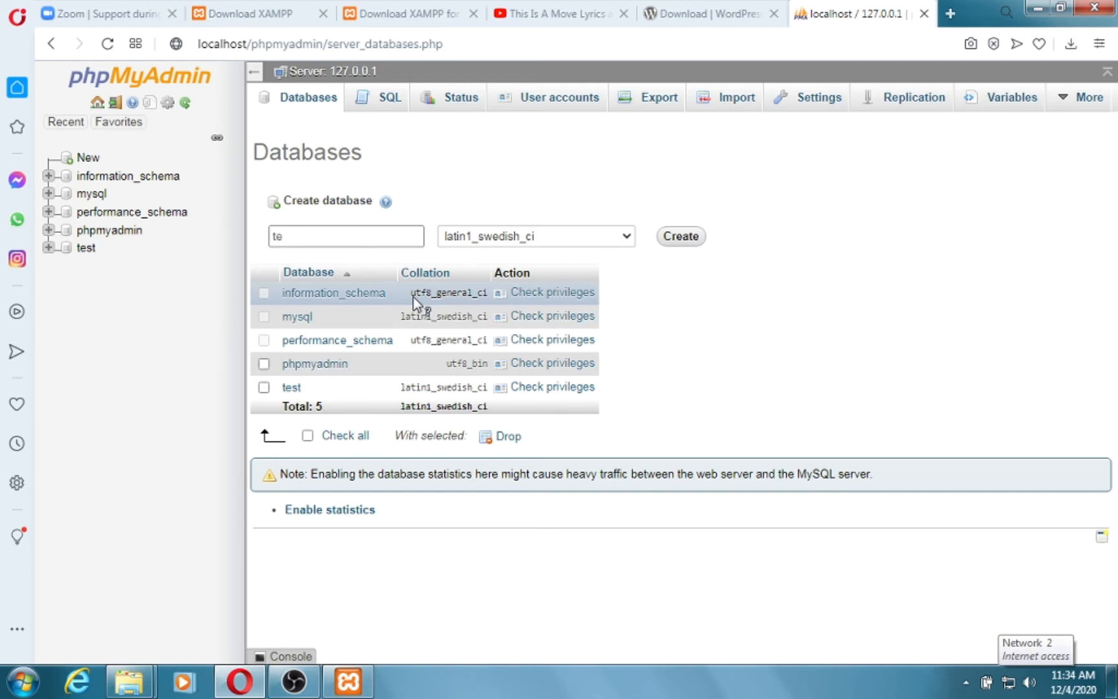
{"action": "type", "text": "st1"}
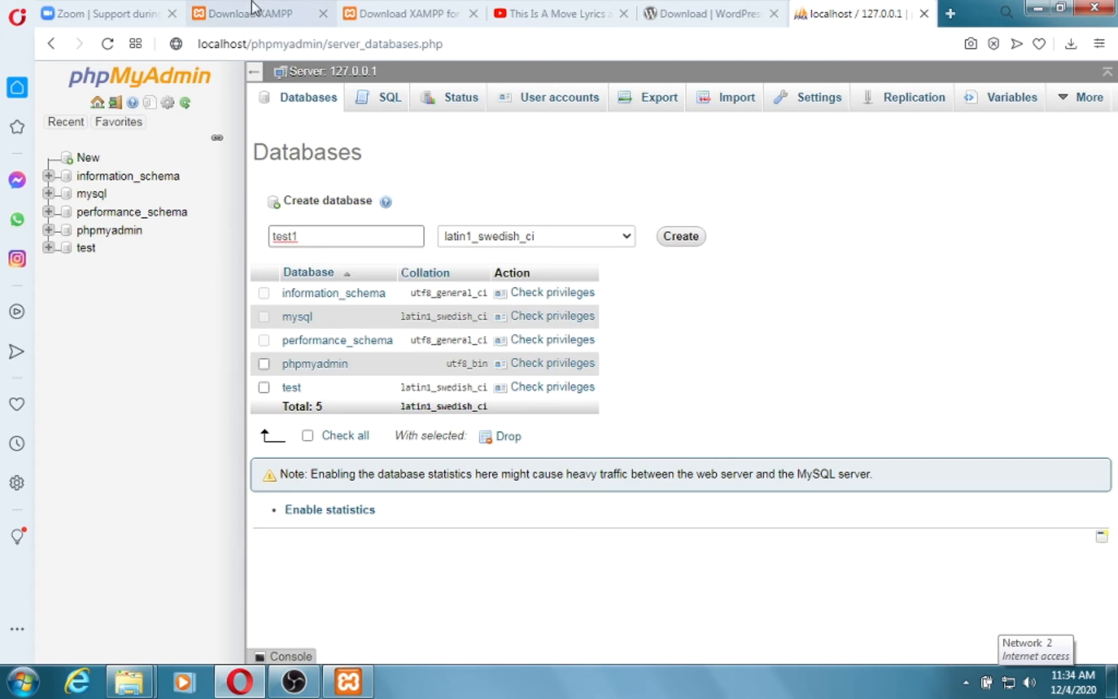
{"action": "left_click", "coordinate": [625, 241]}
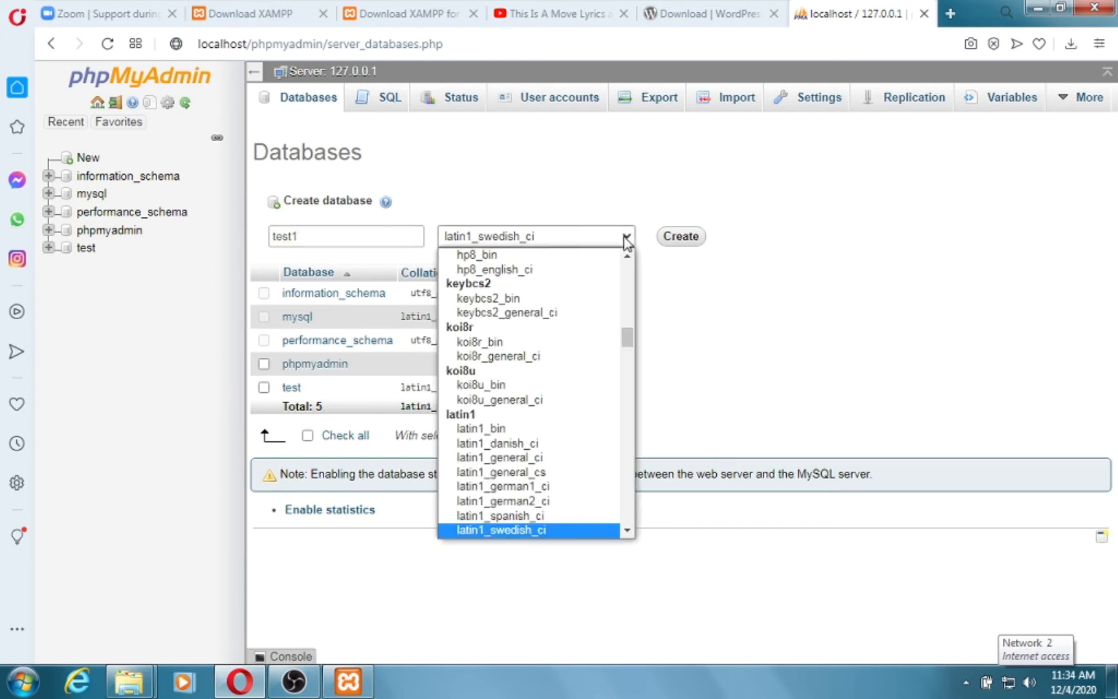
{"action": "left_click", "coordinate": [691, 312]}
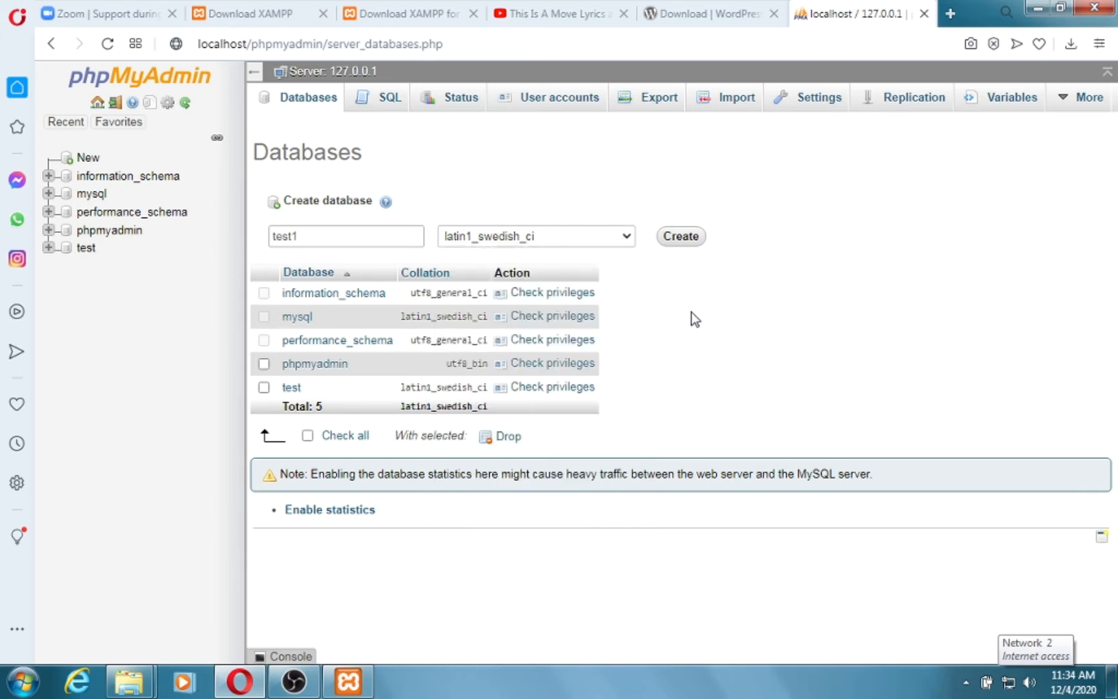
Create the test1 database and return to the WordPress download page.
{"action": "left_click", "coordinate": [89, 158]}
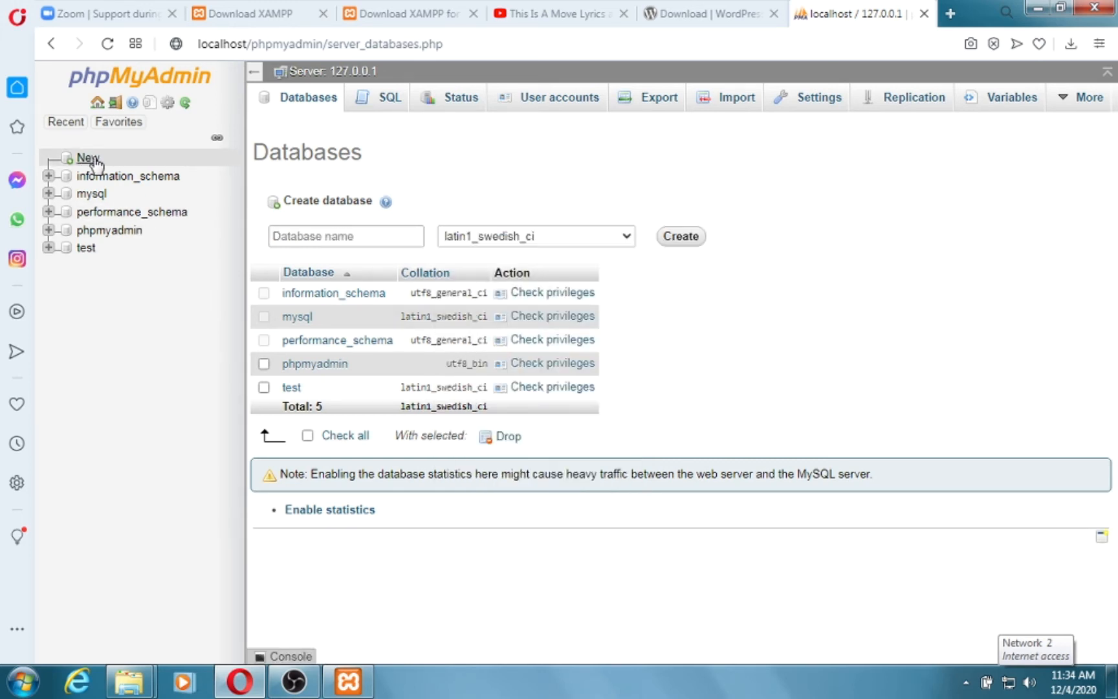
{"action": "left_click", "coordinate": [368, 235]}
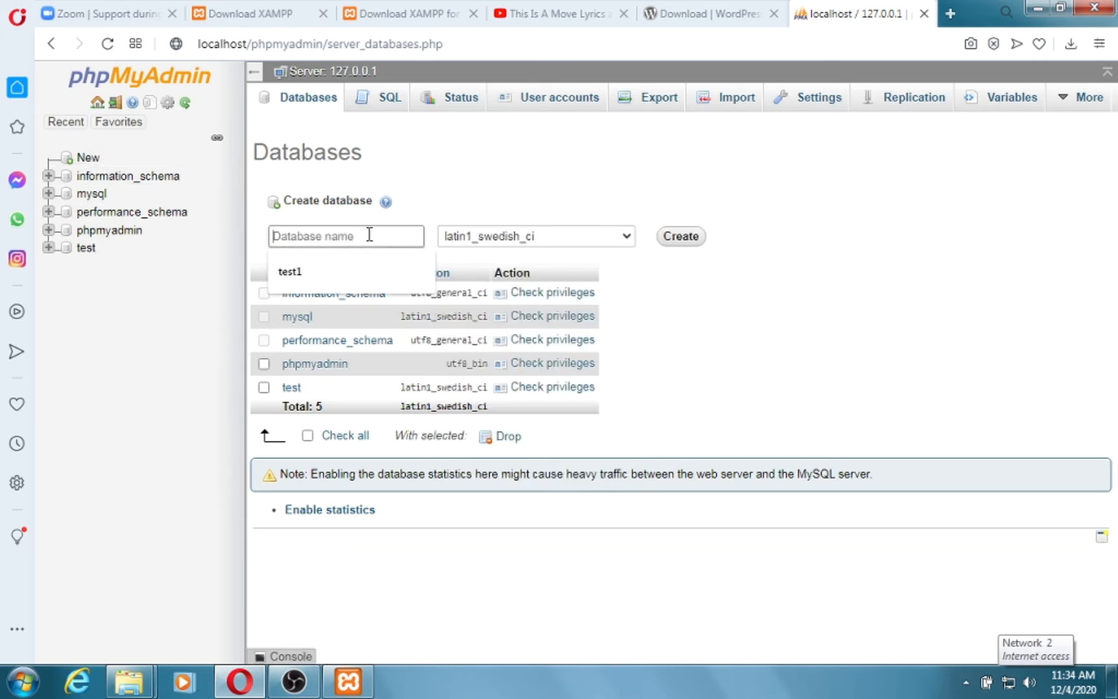
{"action": "left_click", "coordinate": [356, 267]}
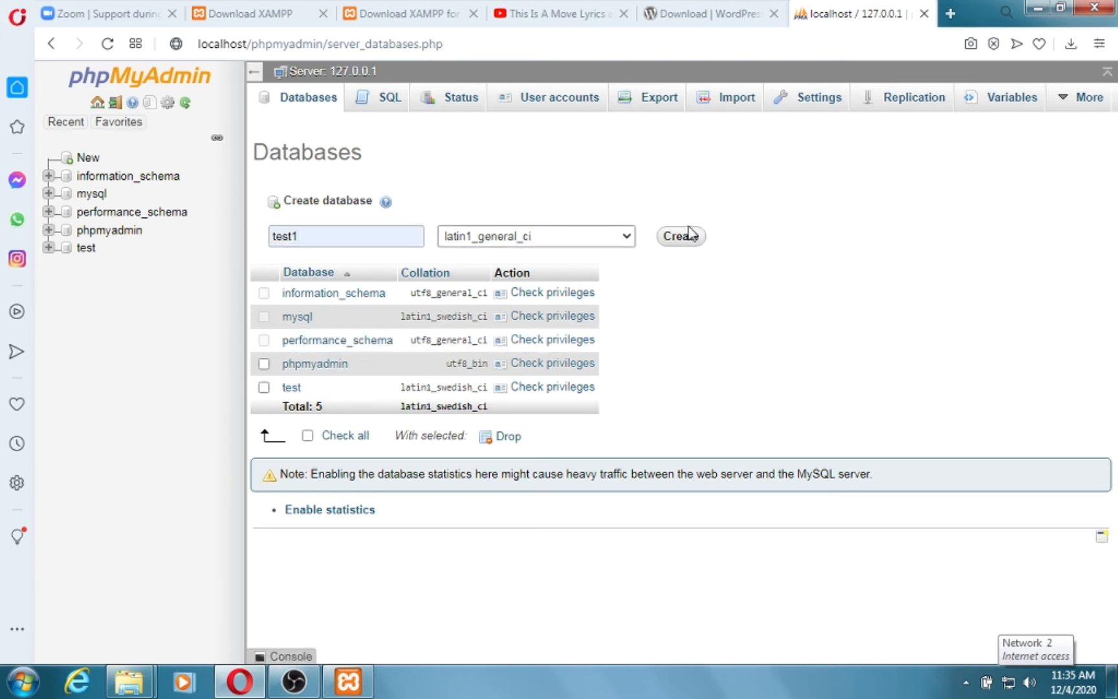
{"action": "left_click", "coordinate": [683, 236]}
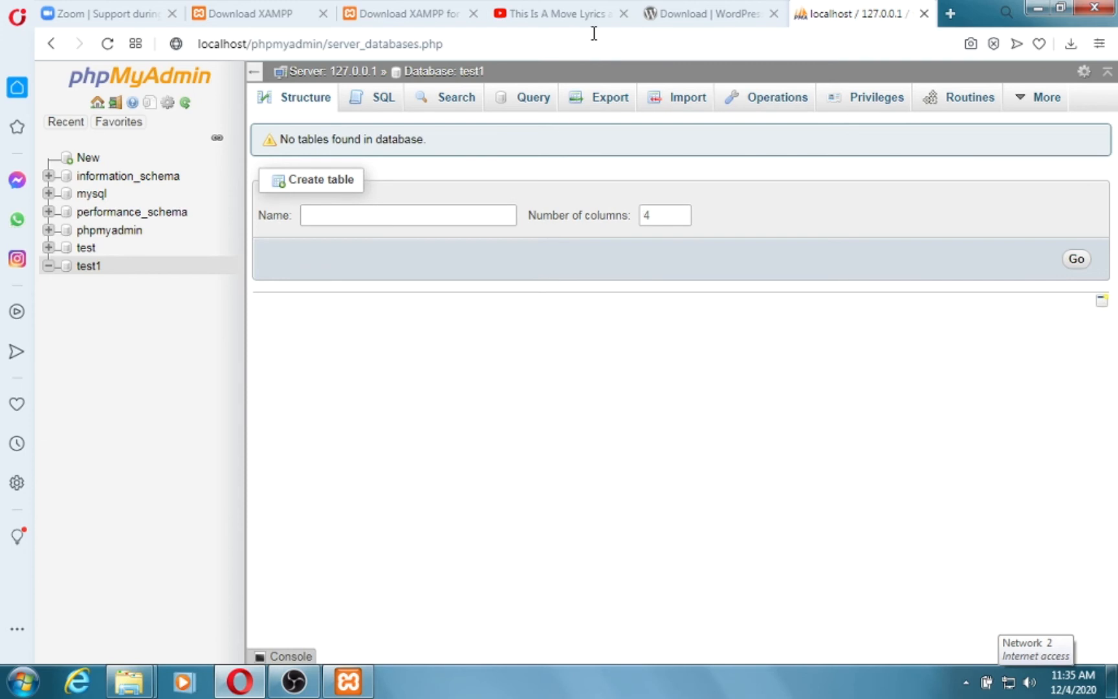
{"action": "left_click", "coordinate": [701, 12]}
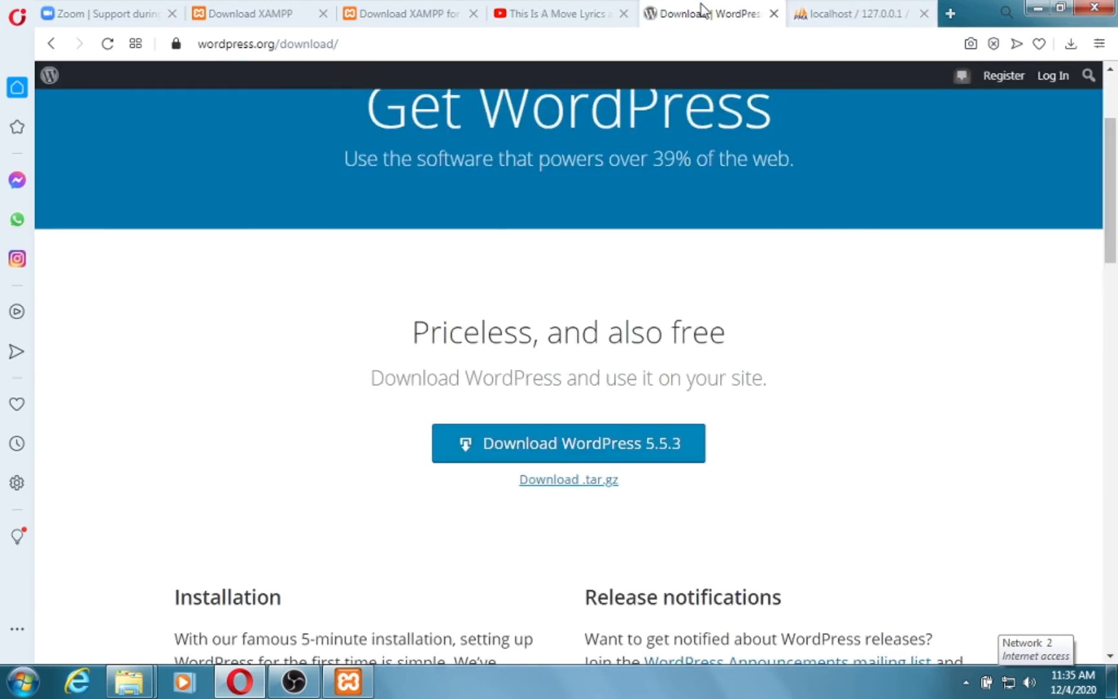
Load localhost/test1 in a new Opera tab to start the WordPress setup.
{"action": "left_click", "coordinate": [841, 11]}
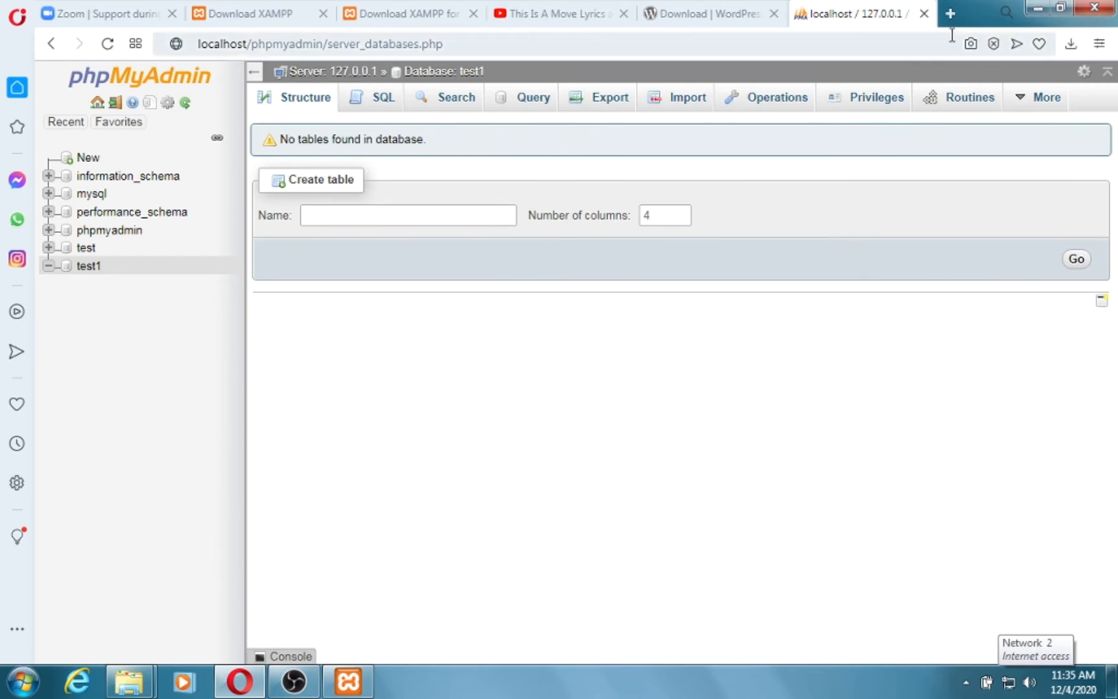
{"action": "left_click", "coordinate": [950, 12]}
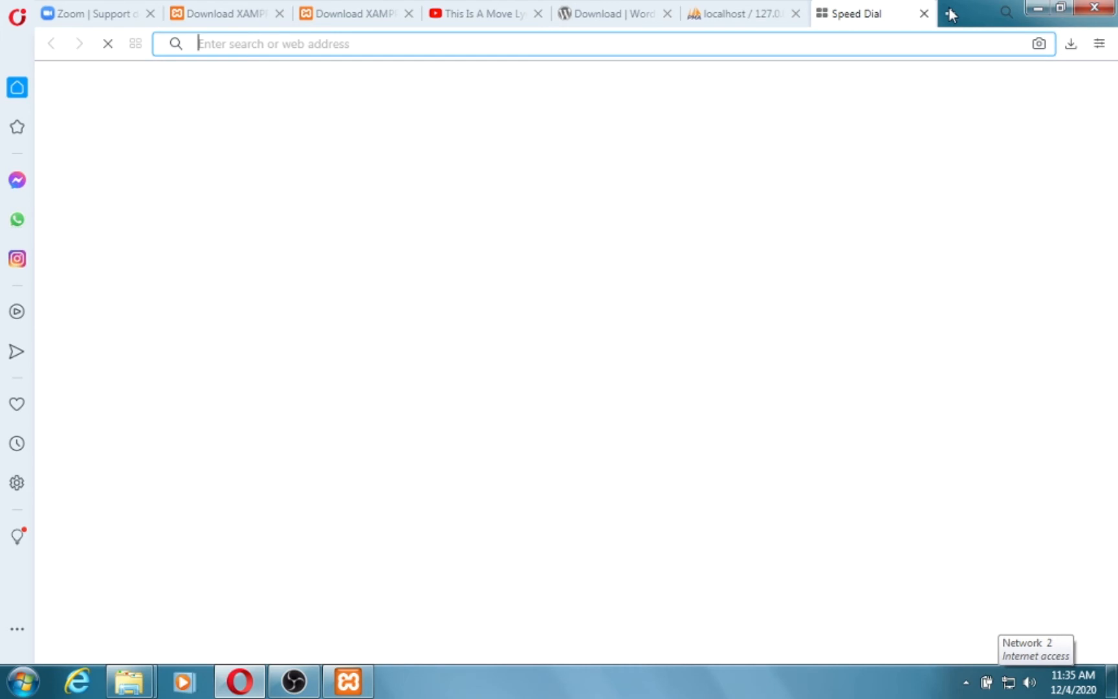
{"action": "type", "text": "local"}
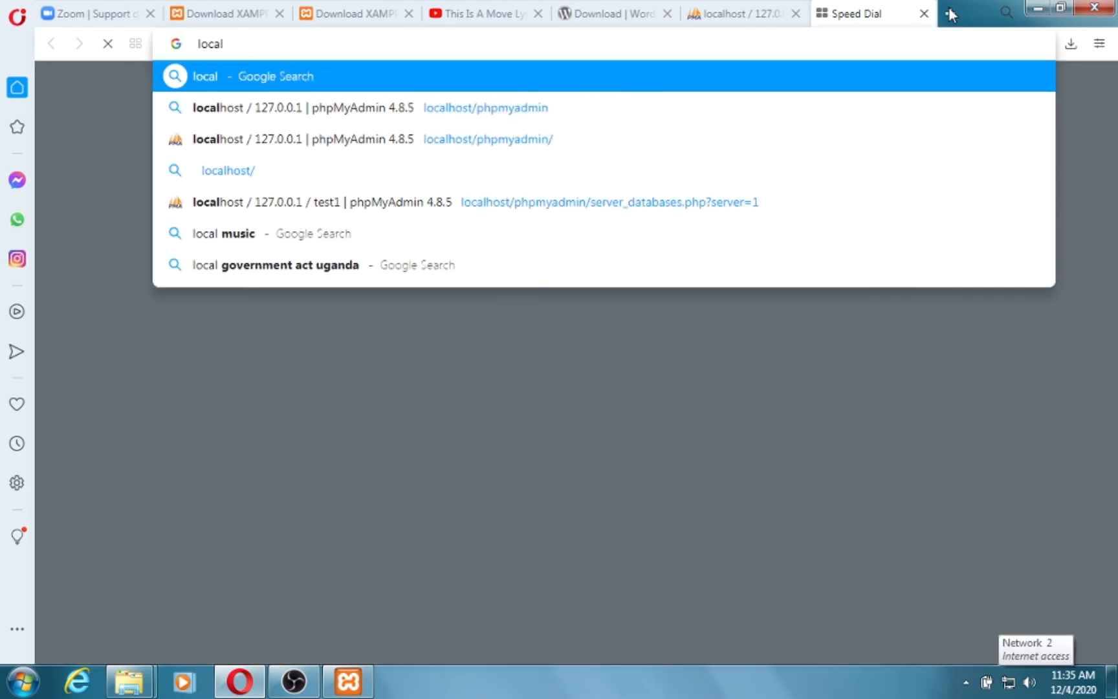
{"action": "type", "text": "host/"}
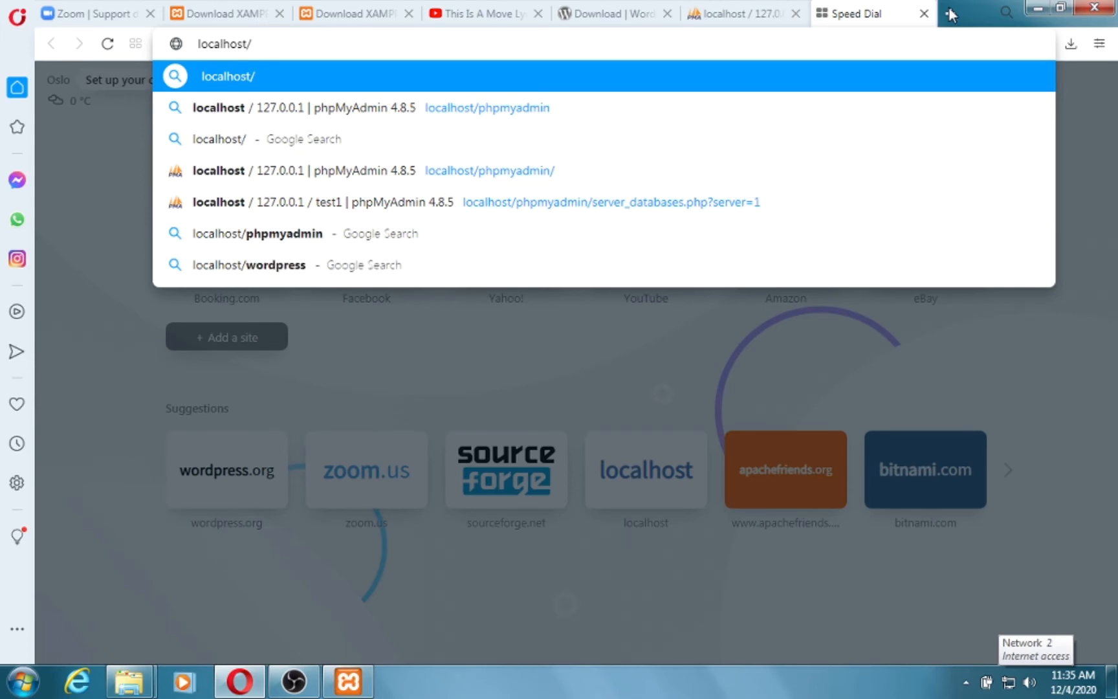
{"action": "type", "text": "test1"}
{"action": "key", "text": "Return"}
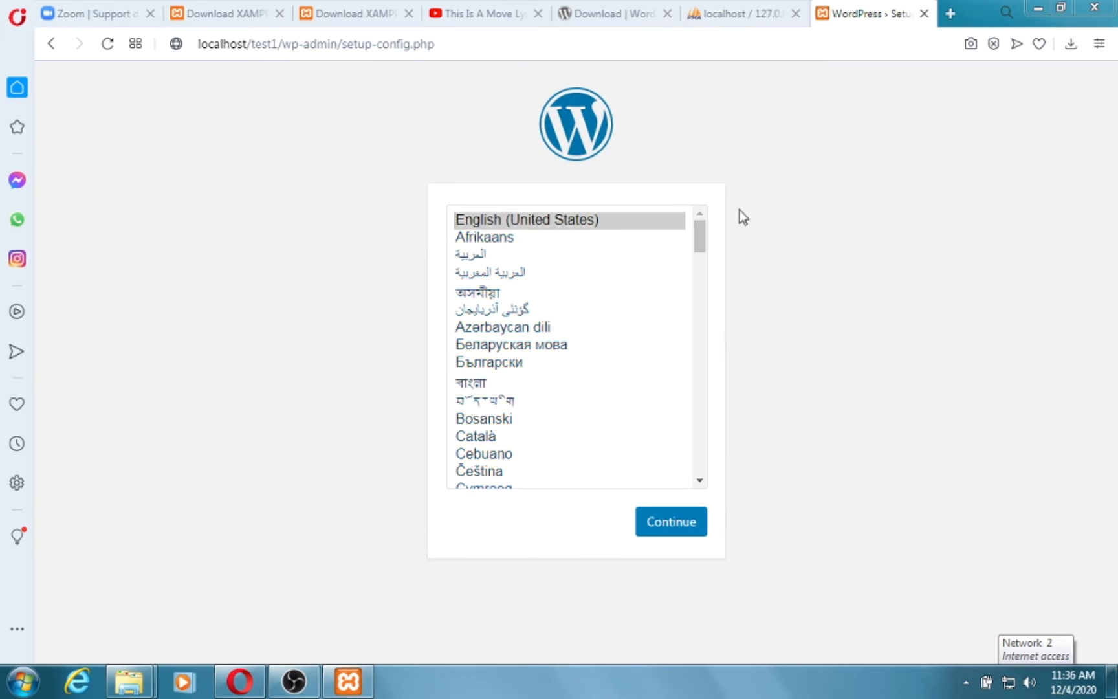
Continue in English (United States) and proceed past the welcome page to the database form.
{"action": "left_click", "coordinate": [676, 535]}
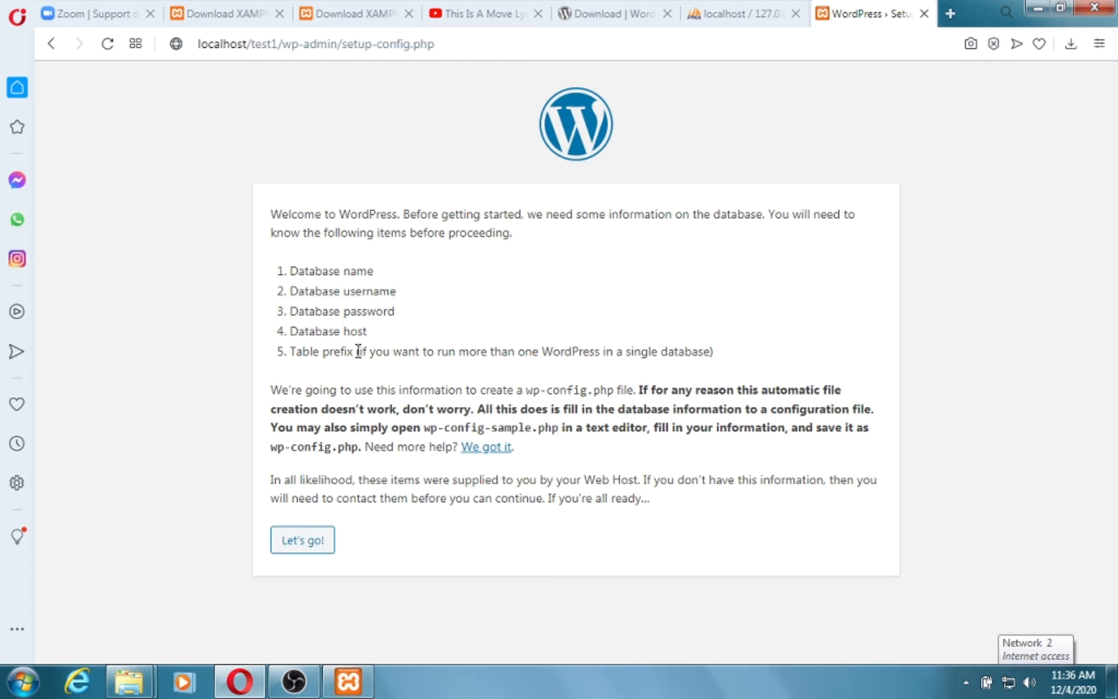
{"action": "left_click", "coordinate": [309, 542]}
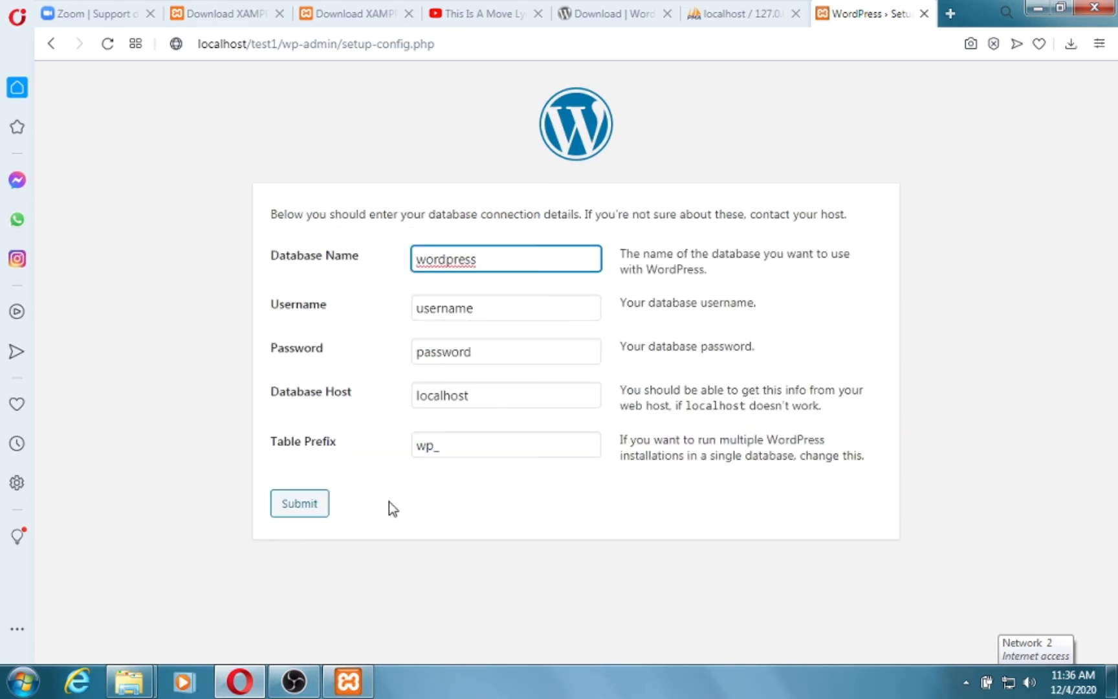
Submit database test1, user root and a blank password, keeping localhost and wp_.
{"action": "left_click", "coordinate": [500, 268]}
{"action": "double_click", "coordinate": [500, 268]}
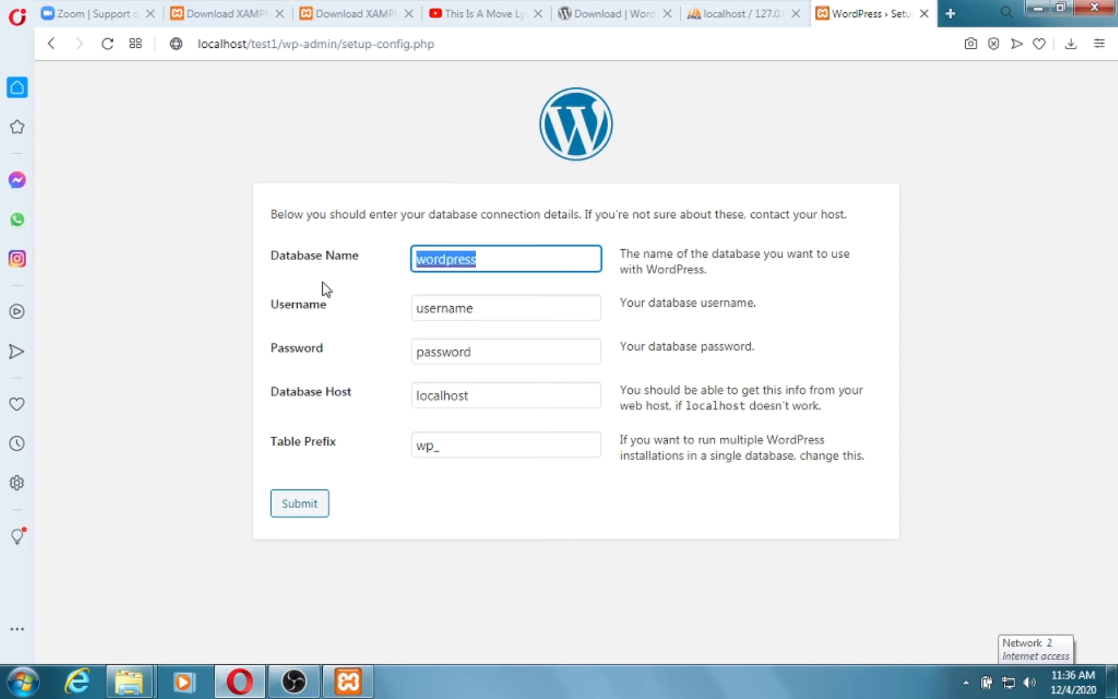
{"action": "type", "text": "test1"}
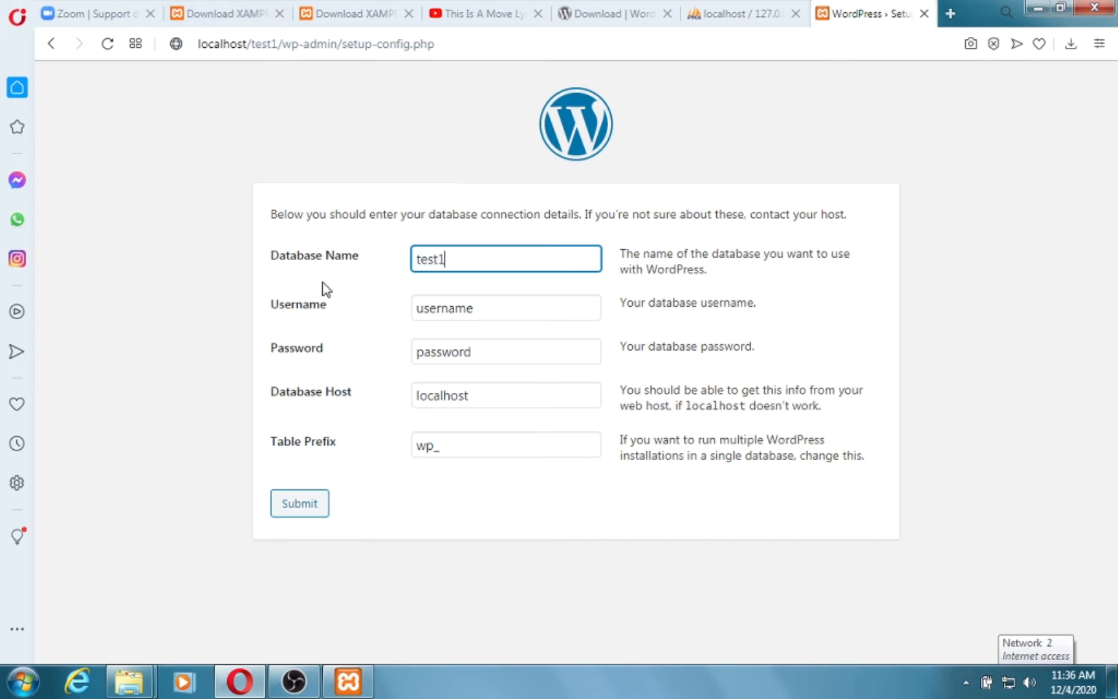
{"action": "key", "text": "Tab"}
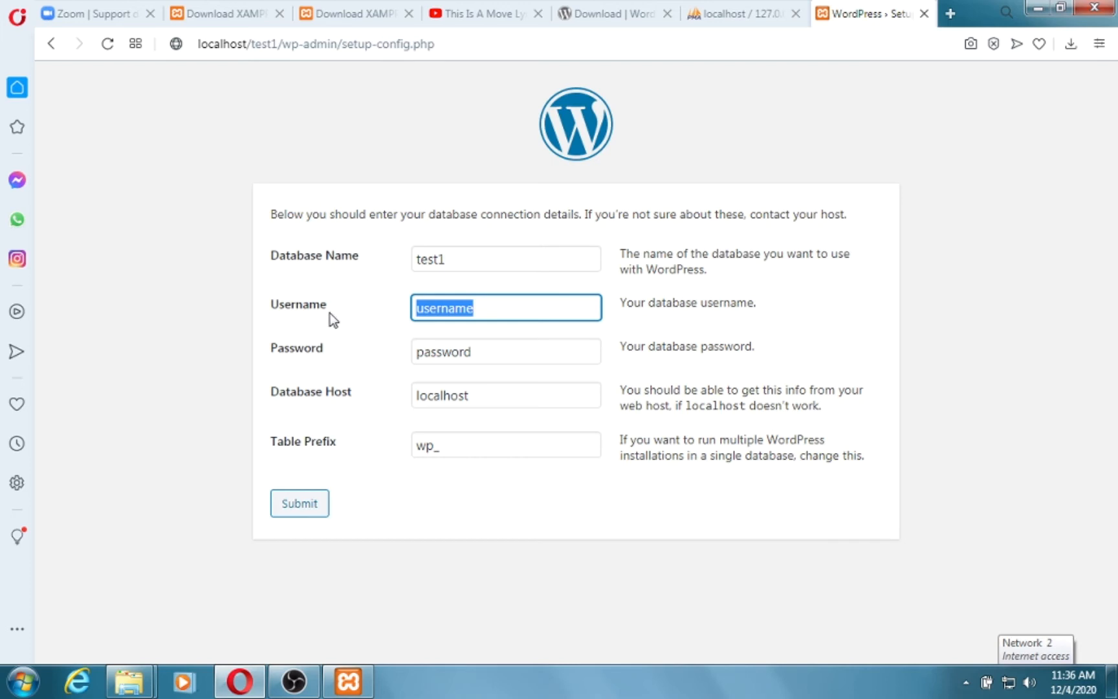
{"action": "type", "text": "root"}
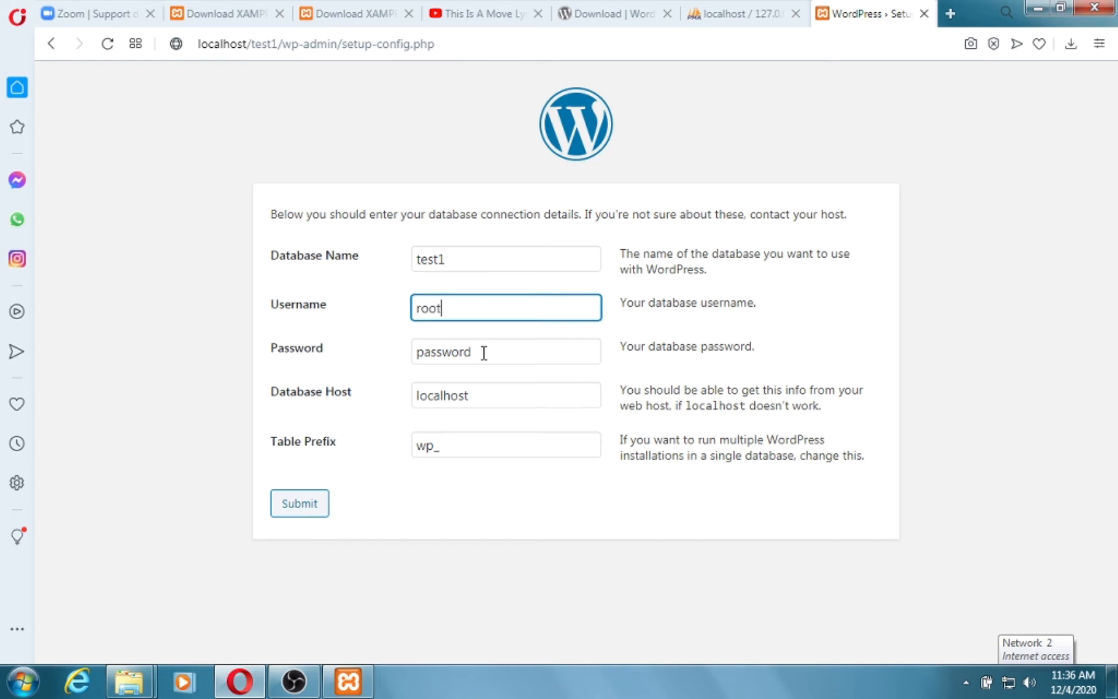
{"action": "key", "text": "Tab"}
{"action": "key", "text": "BackSpace"}
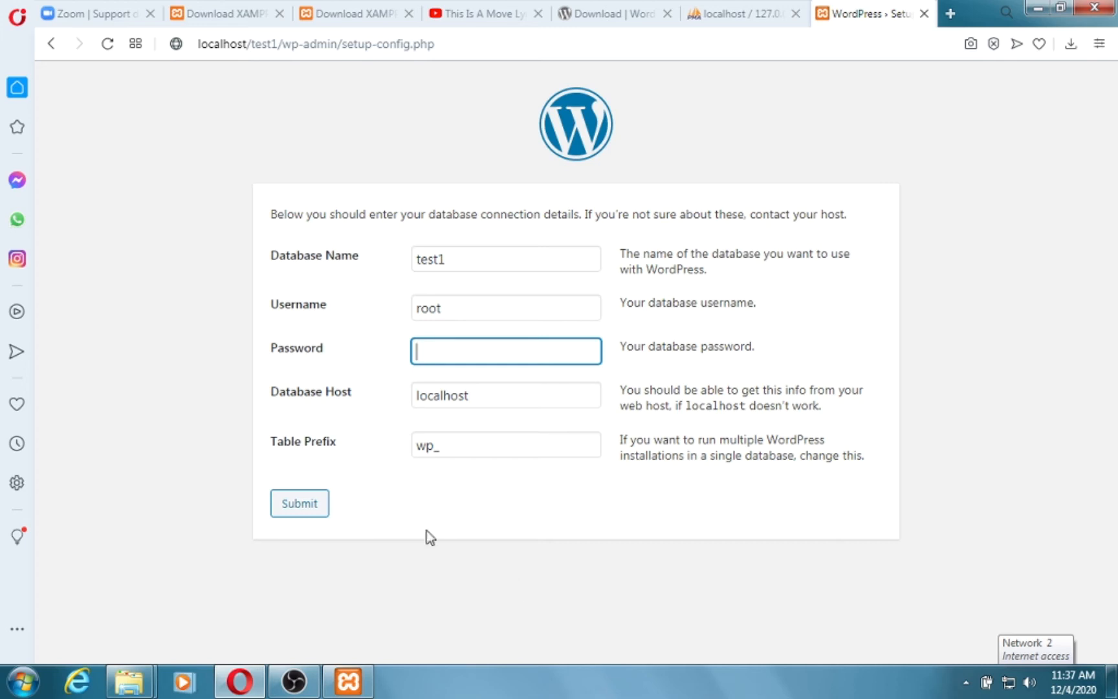
{"action": "left_click", "coordinate": [308, 504]}
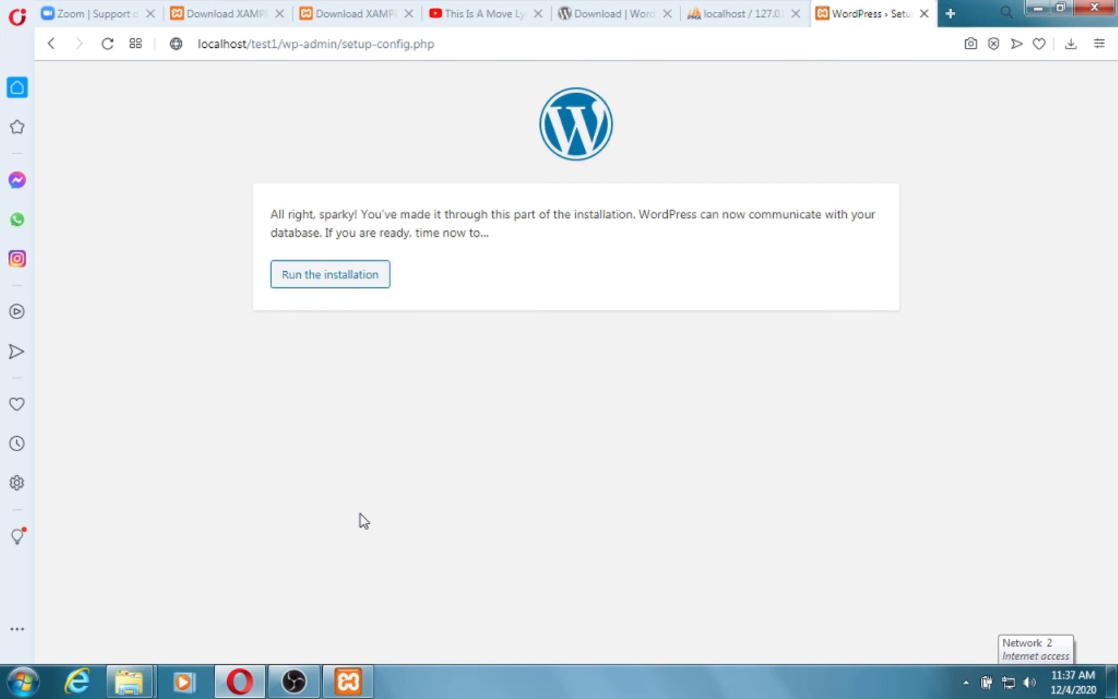
Run the WordPress installation to open the site information form.
{"action": "left_click", "coordinate": [345, 278]}
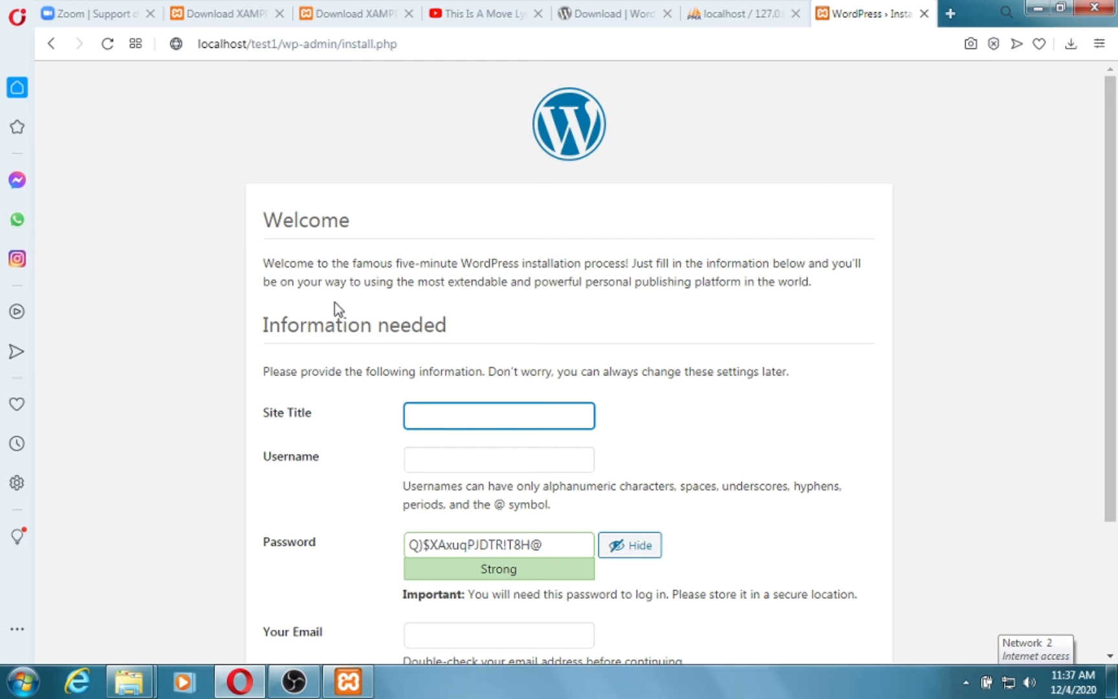
Enter site title 'My Test Site' and admin username 'Admin'.
{"action": "scroll", "coordinate": [349, 314], "scroll_direction": "down", "scroll_amount": 2}
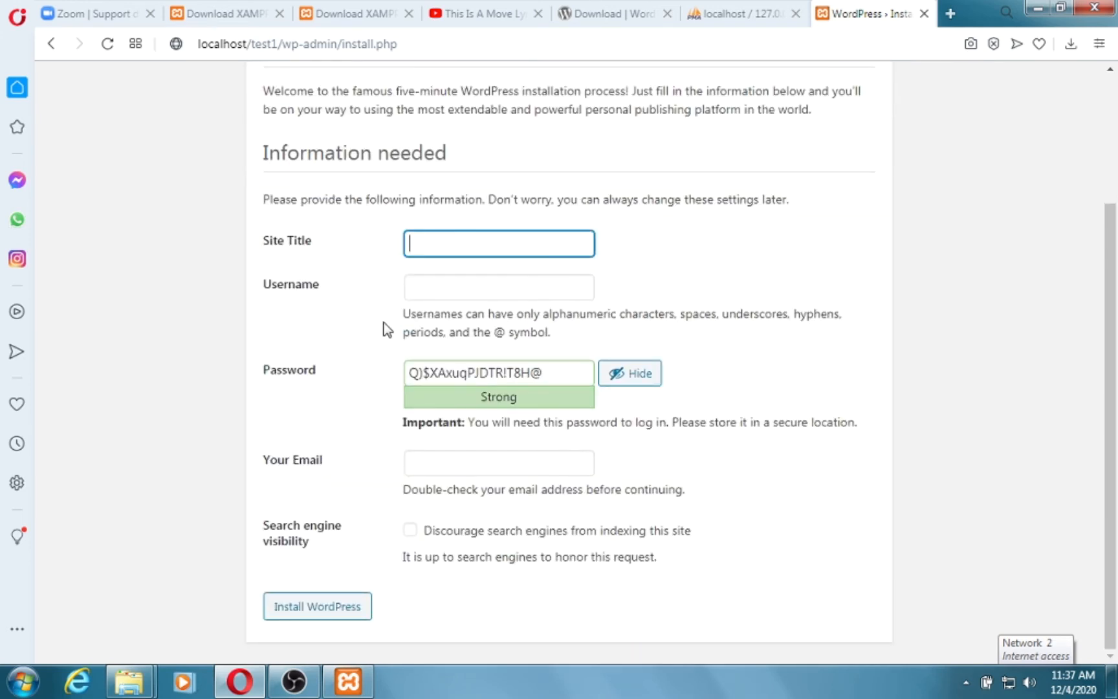
{"action": "scroll", "coordinate": [384, 327], "scroll_direction": "up", "scroll_amount": 2}
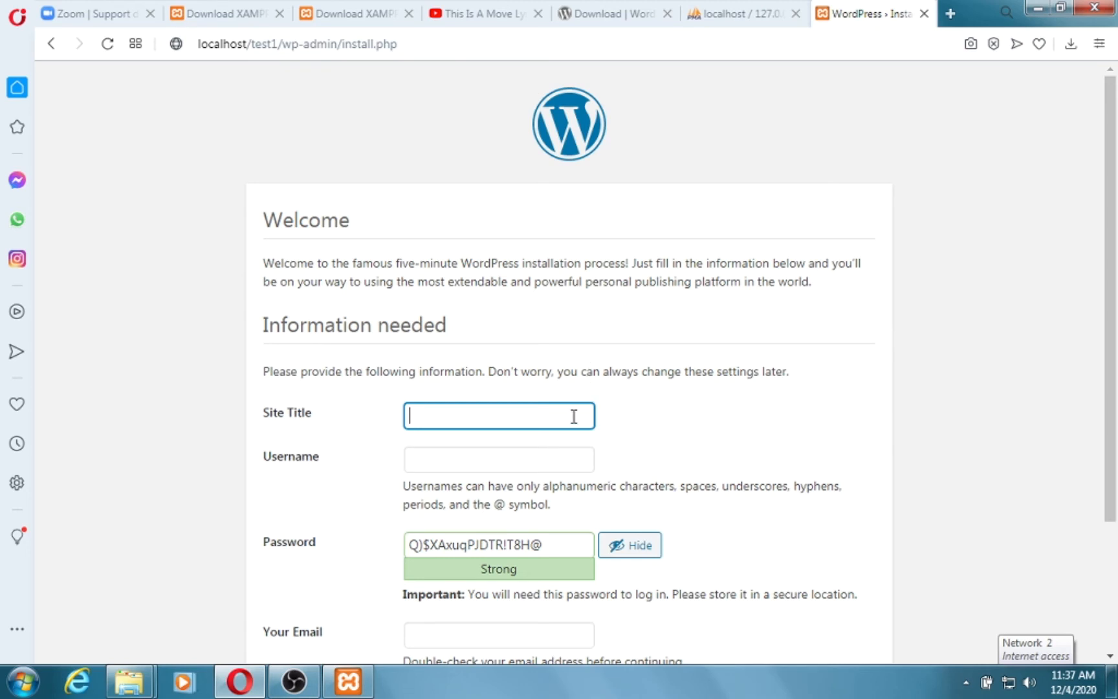
{"action": "type", "text": "My Test Site"}
{"action": "left_click", "coordinate": [523, 460]}
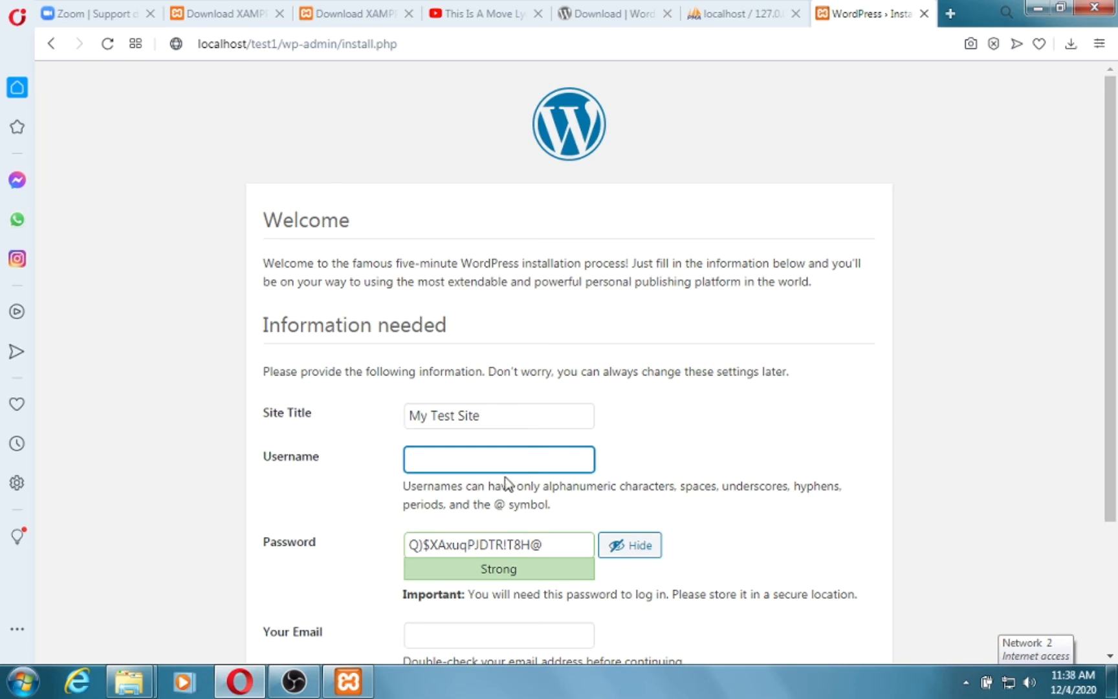
{"action": "type", "text": "Admin"}
Replace the generated password with a custom medium-strength password.
{"action": "left_click", "coordinate": [553, 538]}
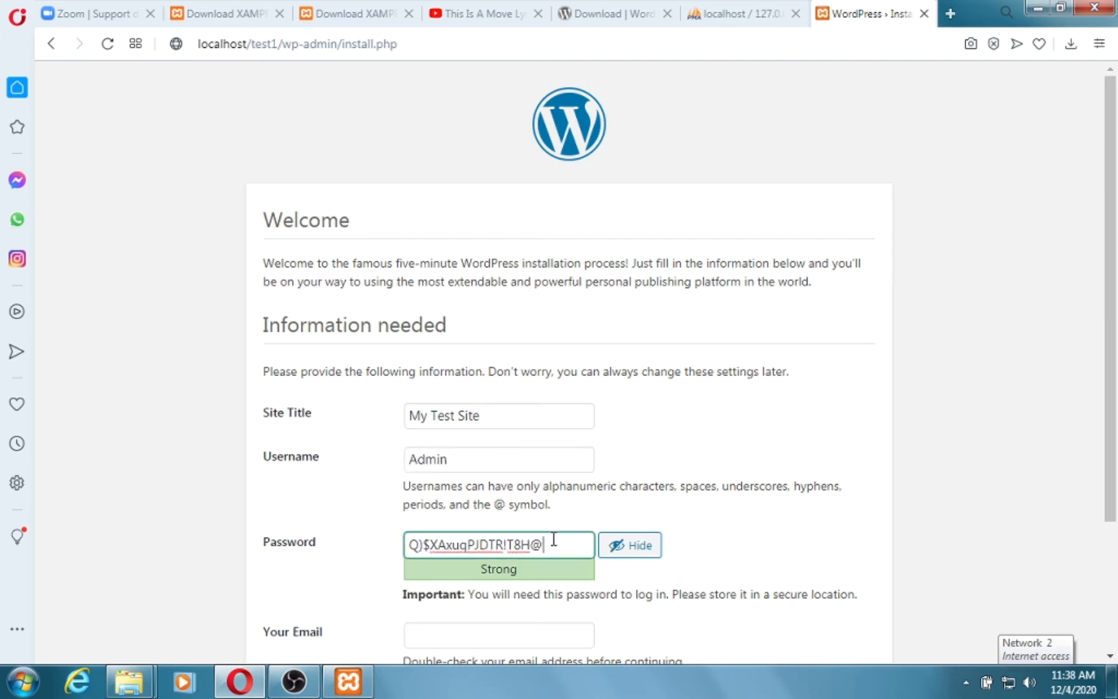
{"action": "left_click_drag", "start_coordinate": [553, 539], "coordinate": [394, 540]}
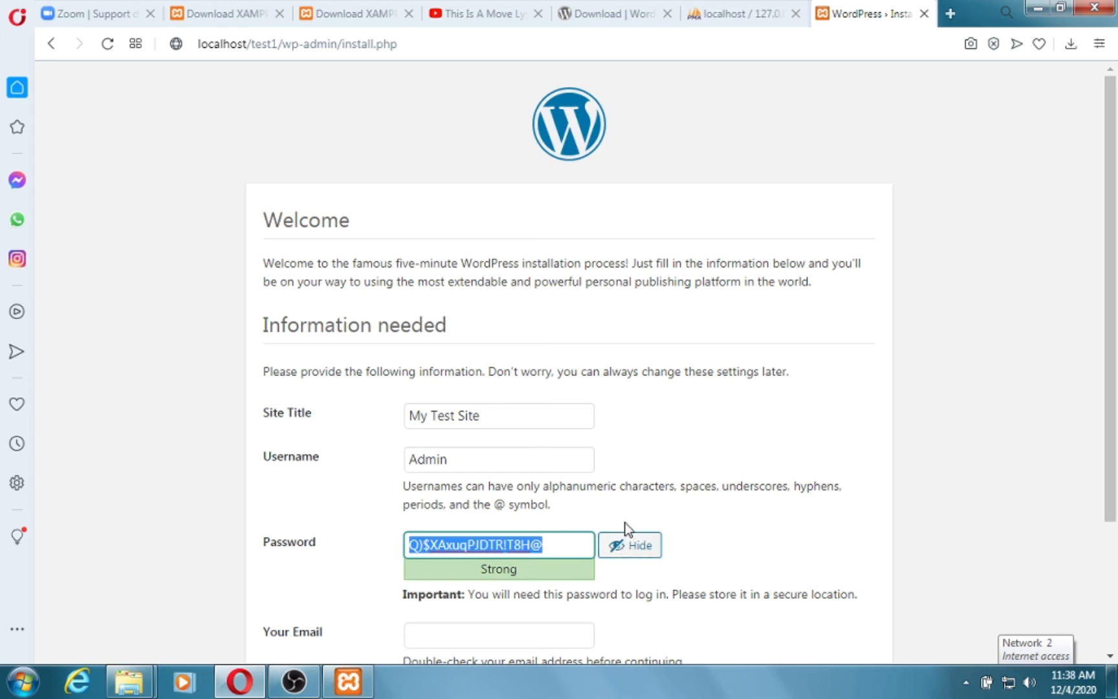
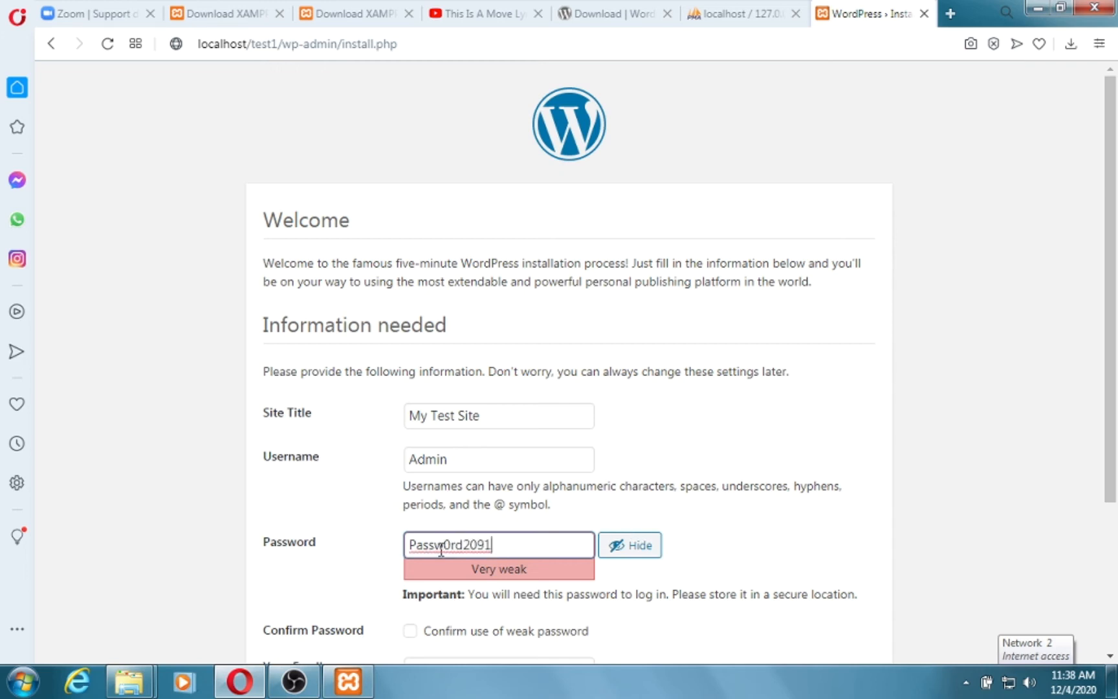
{"action": "left_click_drag", "start_coordinate": [516, 535], "coordinate": [407, 545]}
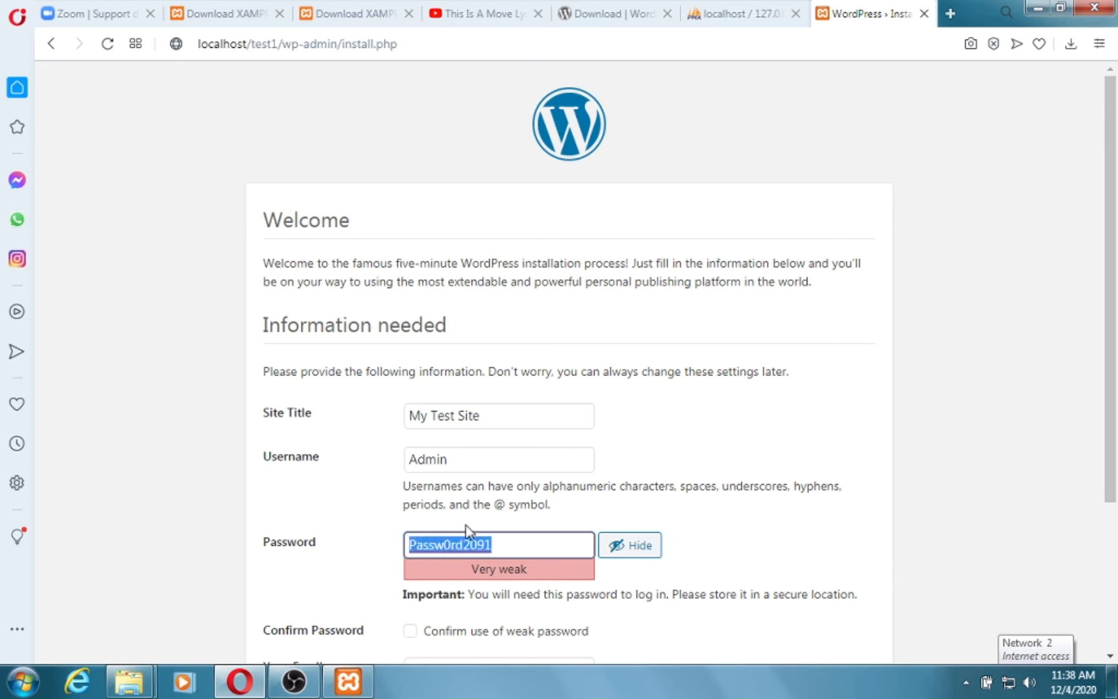
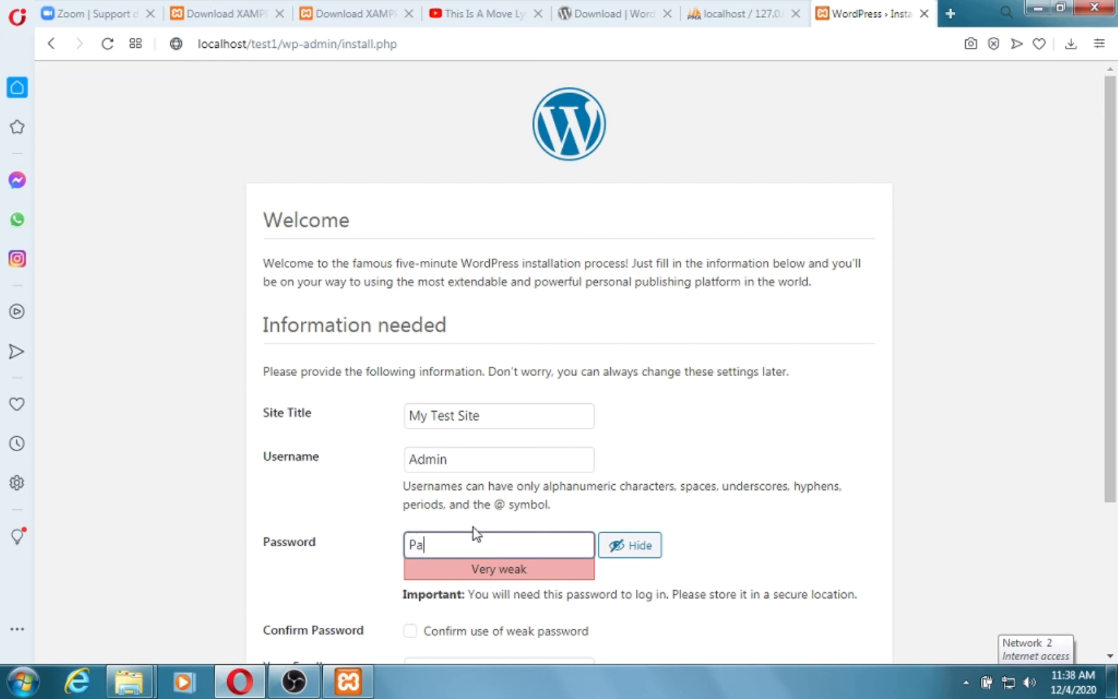
{"action": "left_click_drag", "start_coordinate": [426, 545], "coordinate": [415, 545]}
{"action": "left_click", "coordinate": [513, 544]}
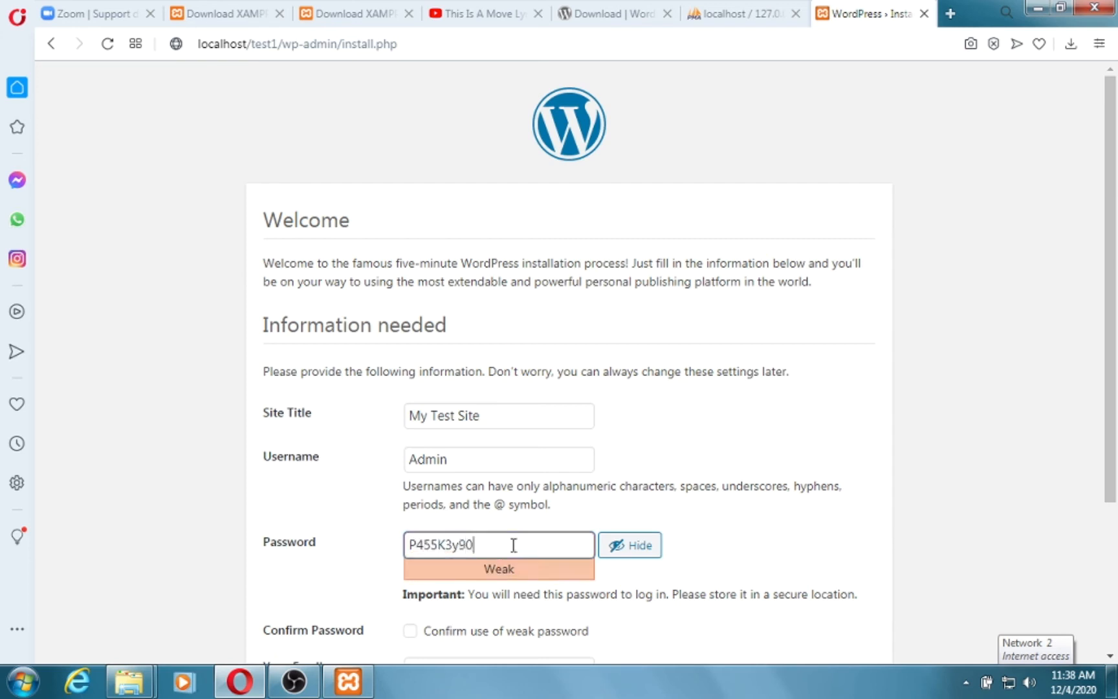
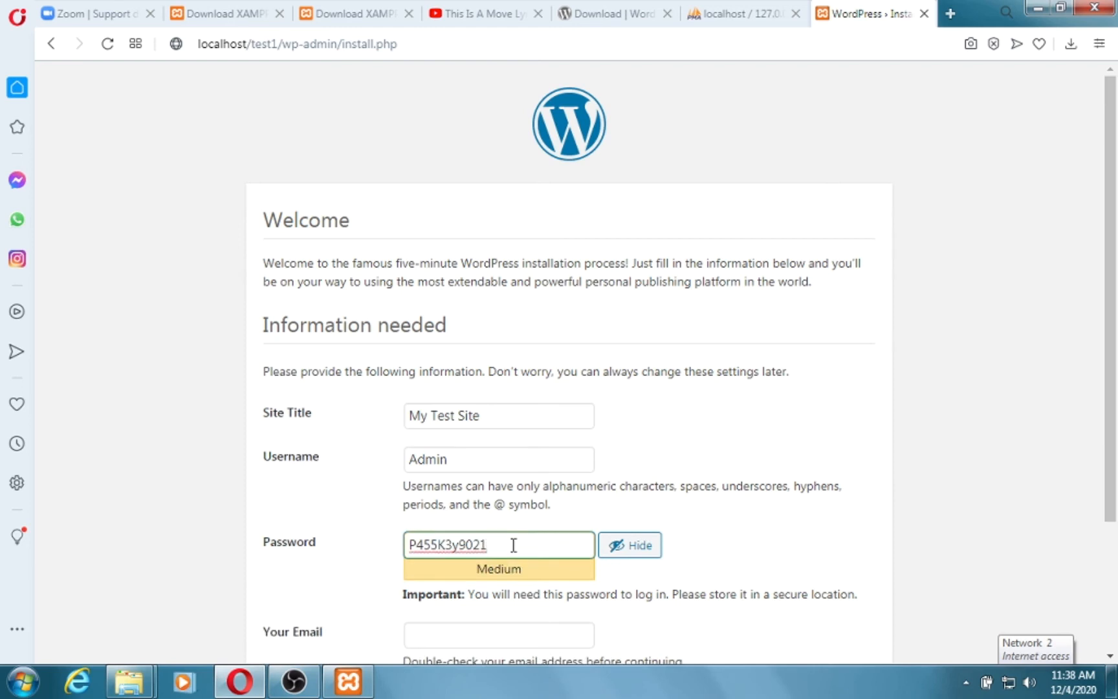
{"action": "key", "text": "BackSpace"}
{"action": "key", "text": "BackSpace"}
{"action": "key", "text": "BackSpace"}
{"action": "key", "text": "BackSpace"}
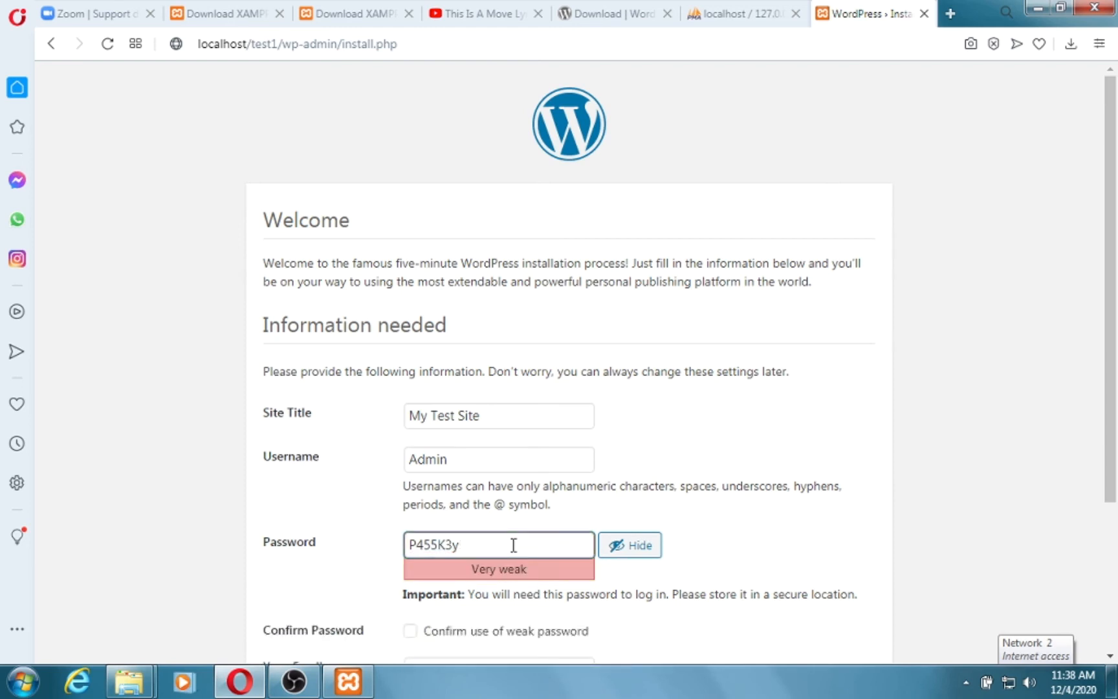
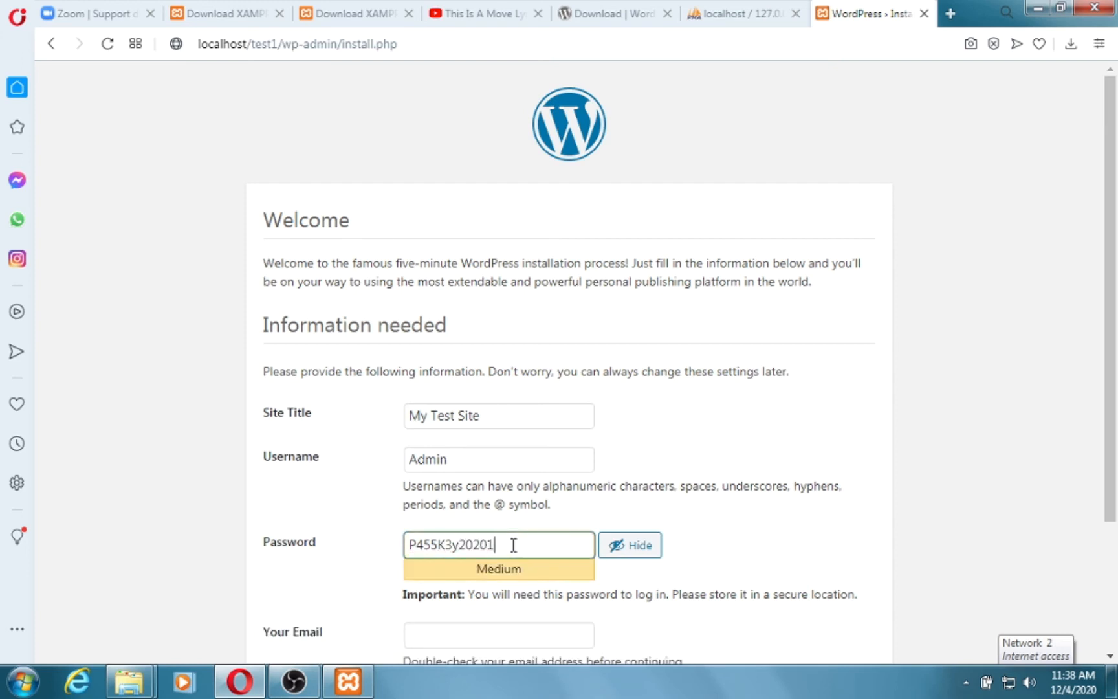
{"action": "scroll", "coordinate": [524, 525], "scroll_direction": "down", "scroll_amount": 2}
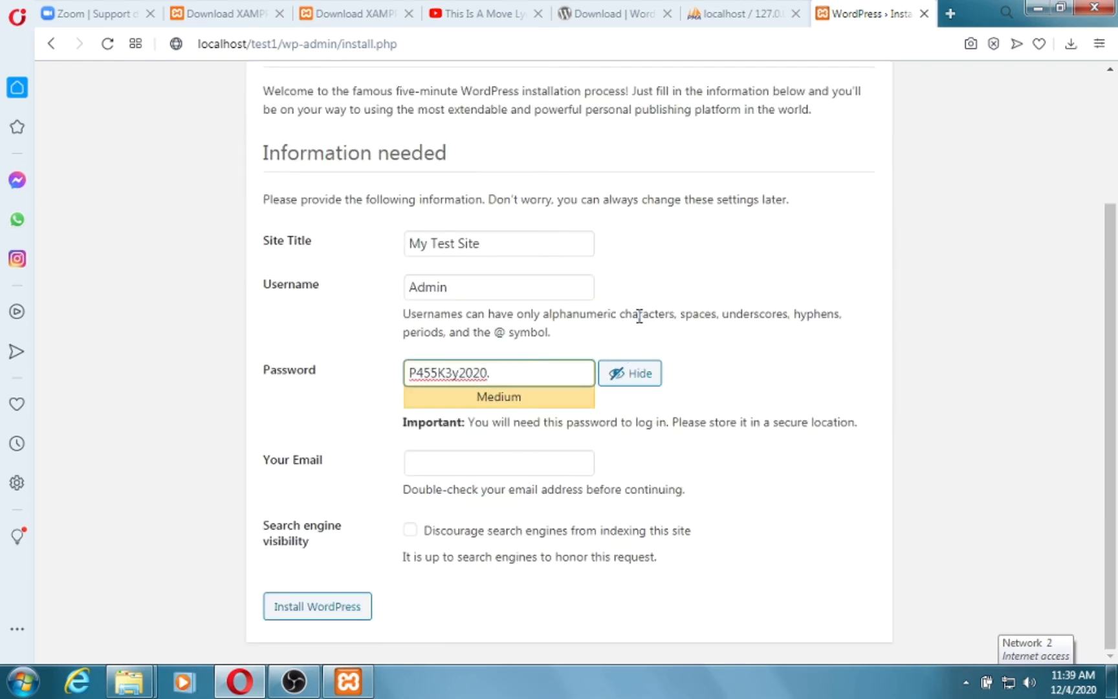
Fill in the administrator's e-mail address in Your Email.
{"action": "left_click", "coordinate": [487, 457]}
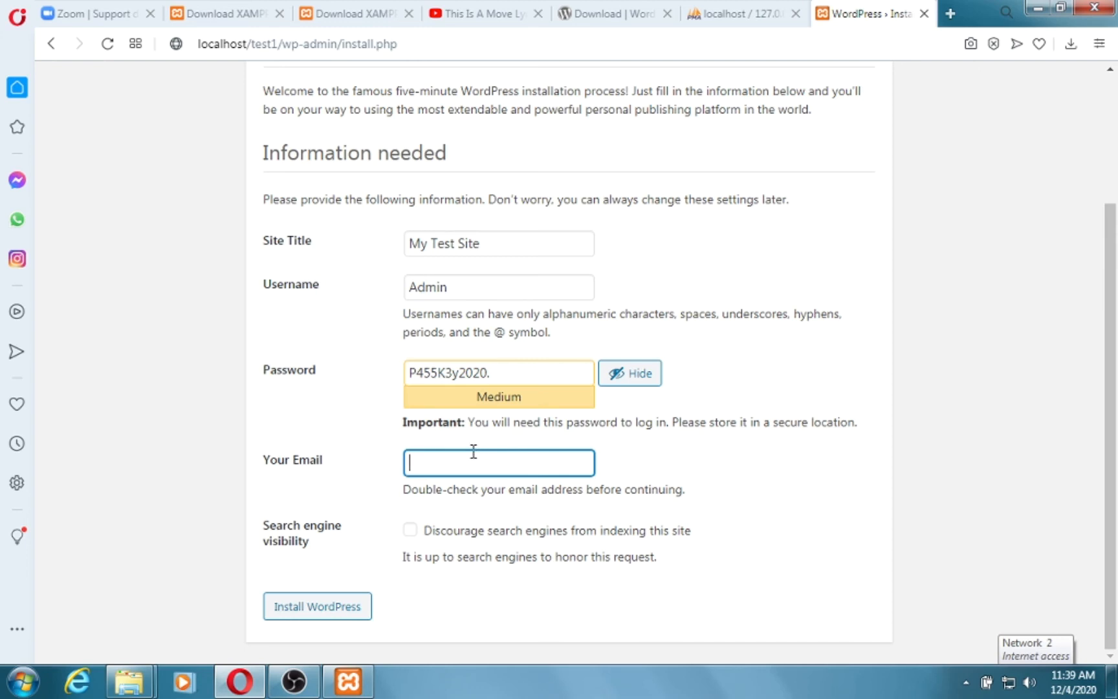
{"action": "type", "text": "test"}
{"action": "key", "text": "ctrl+a"}
{"action": "type", "text": "Admin@test1.local"}
{"action": "type", "text": "st"}
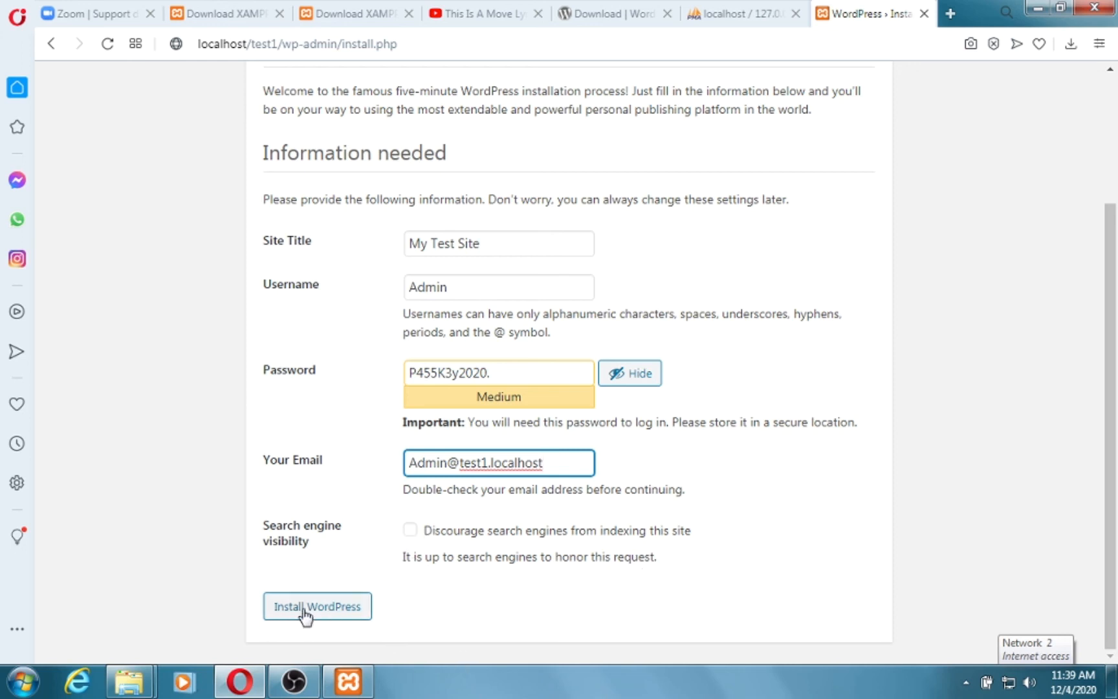
{"action": "left_click", "coordinate": [542, 401]}
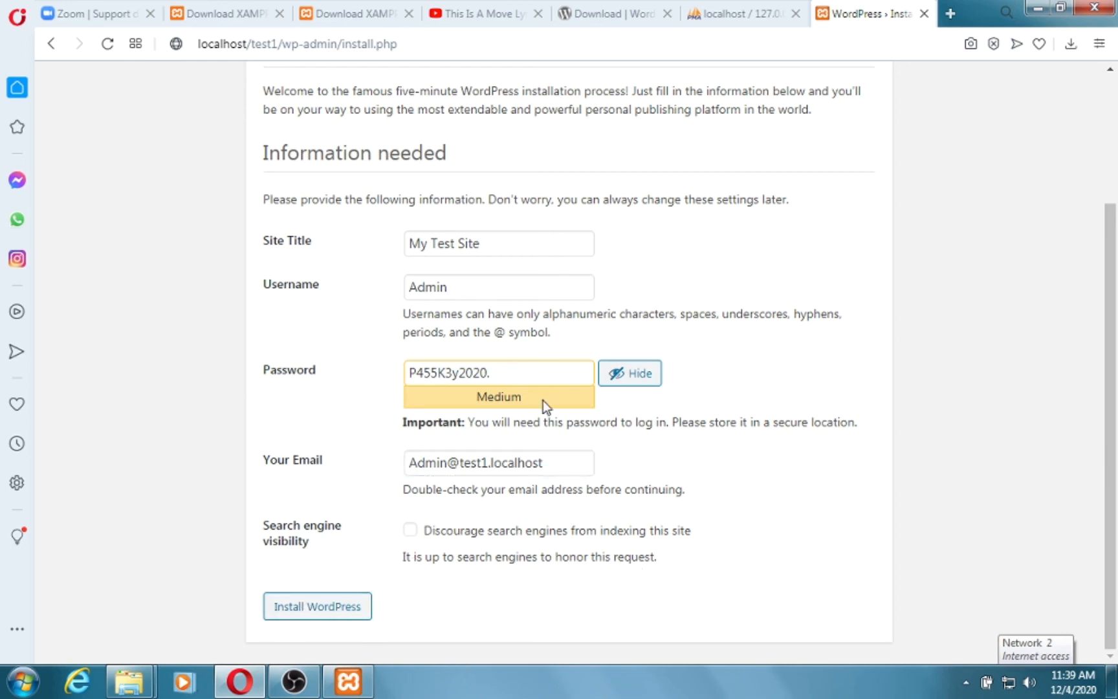
Test a weak password, restore the medium-strength custom password, and start the installation.
{"action": "left_click", "coordinate": [637, 376]}
{"action": "left_click", "coordinate": [637, 375]}
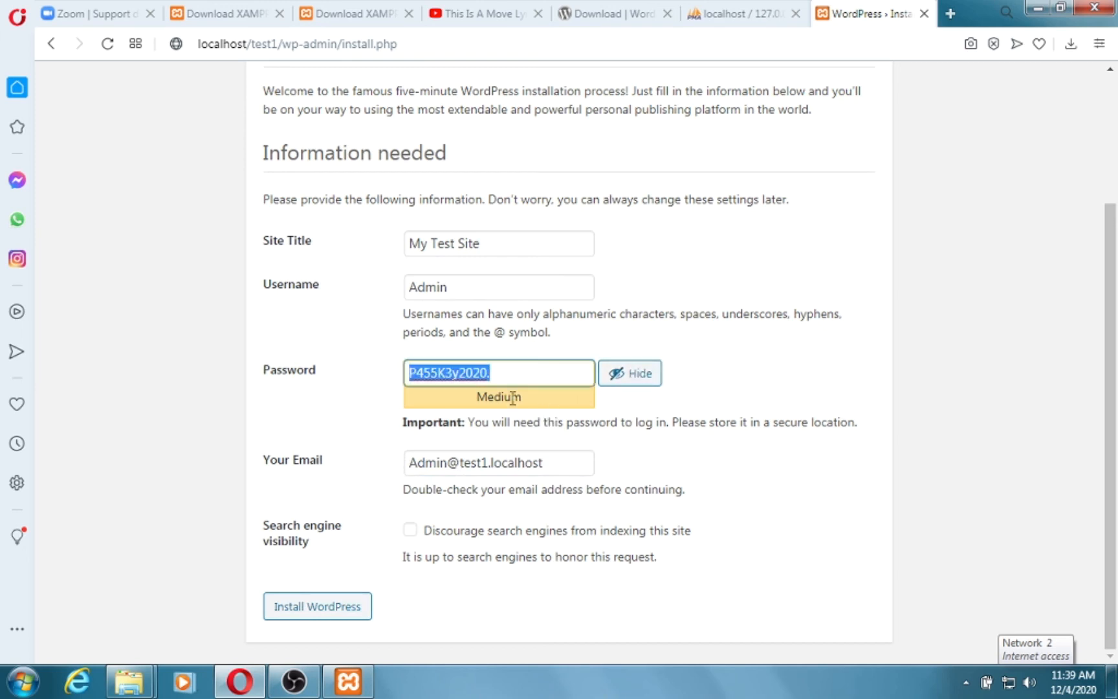
{"action": "left_click", "coordinate": [513, 371]}
{"action": "triple_click", "coordinate": [543, 380]}
{"action": "key", "text": "BackSpace"}
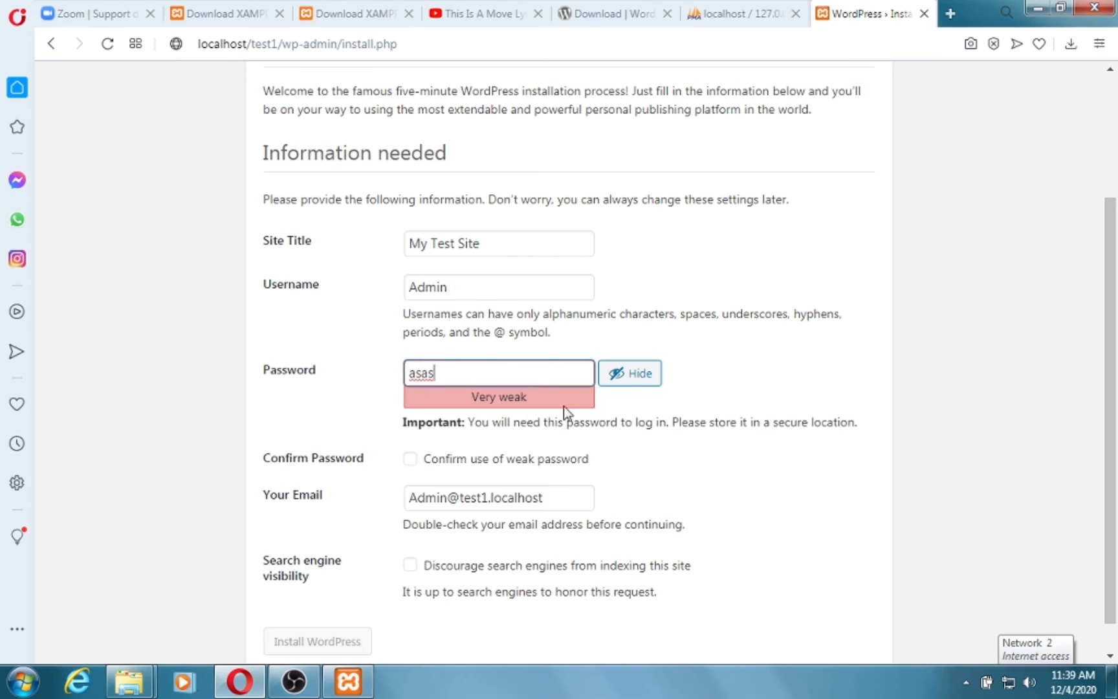
{"action": "left_click", "coordinate": [410, 459]}
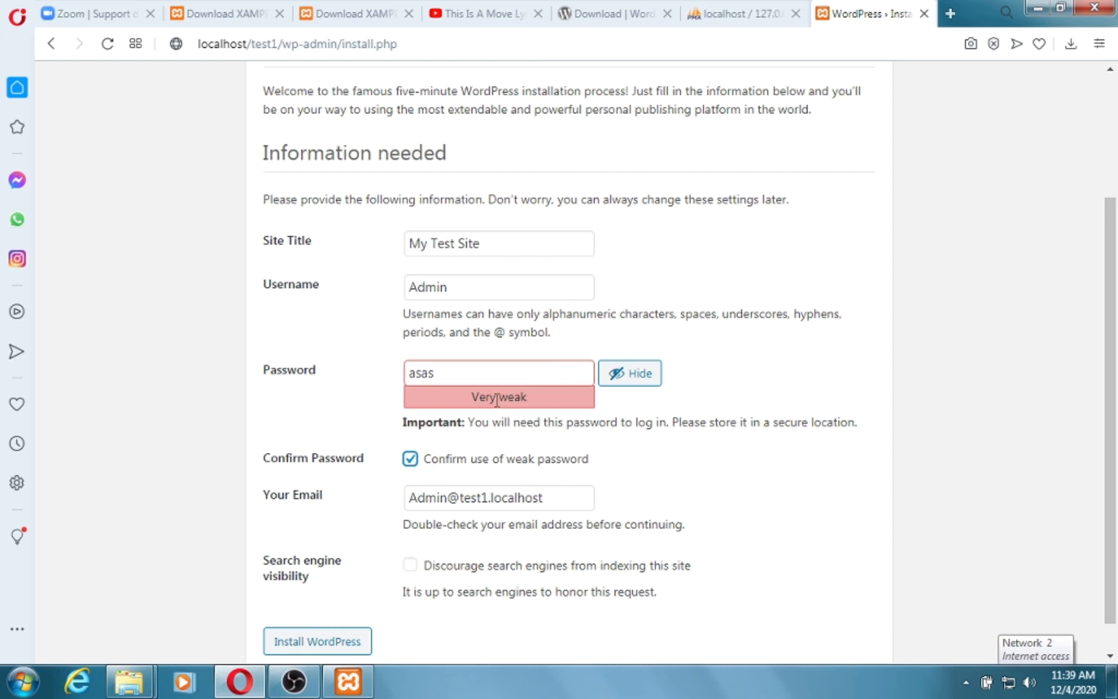
{"action": "double_click", "coordinate": [479, 374]}
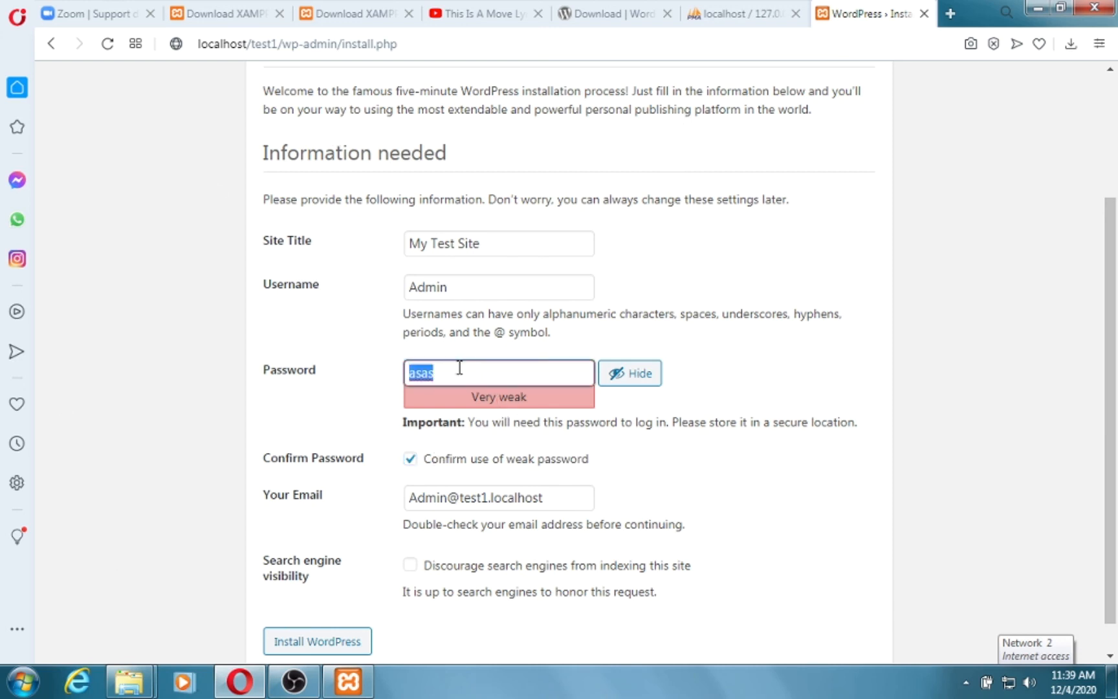
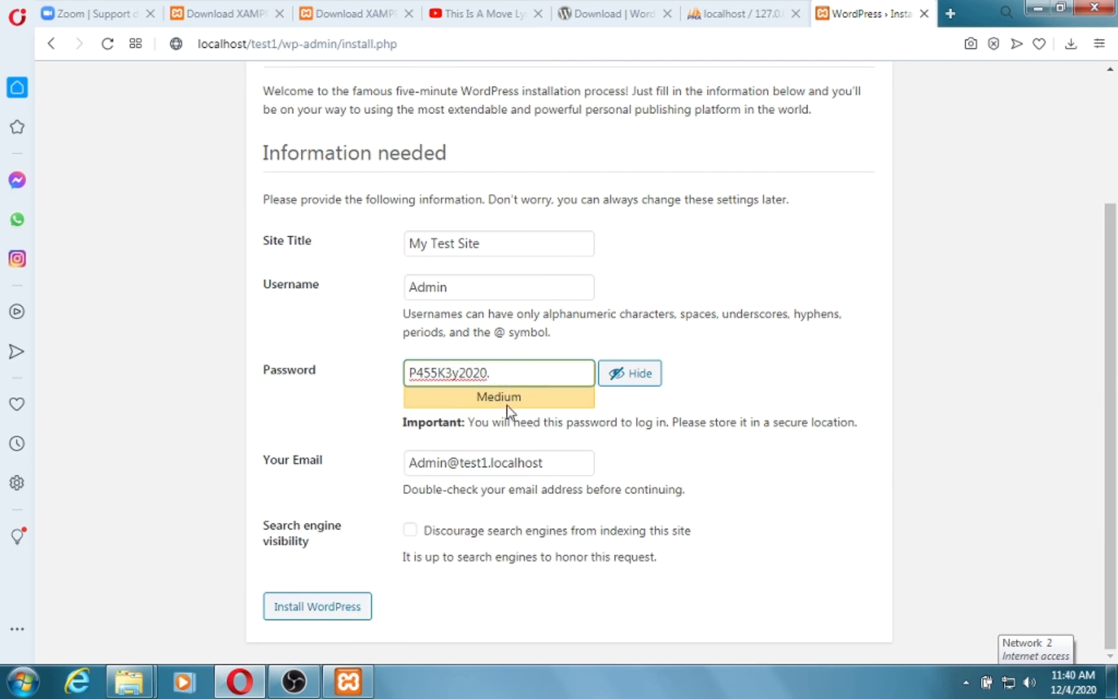
{"action": "left_click", "coordinate": [309, 608]}
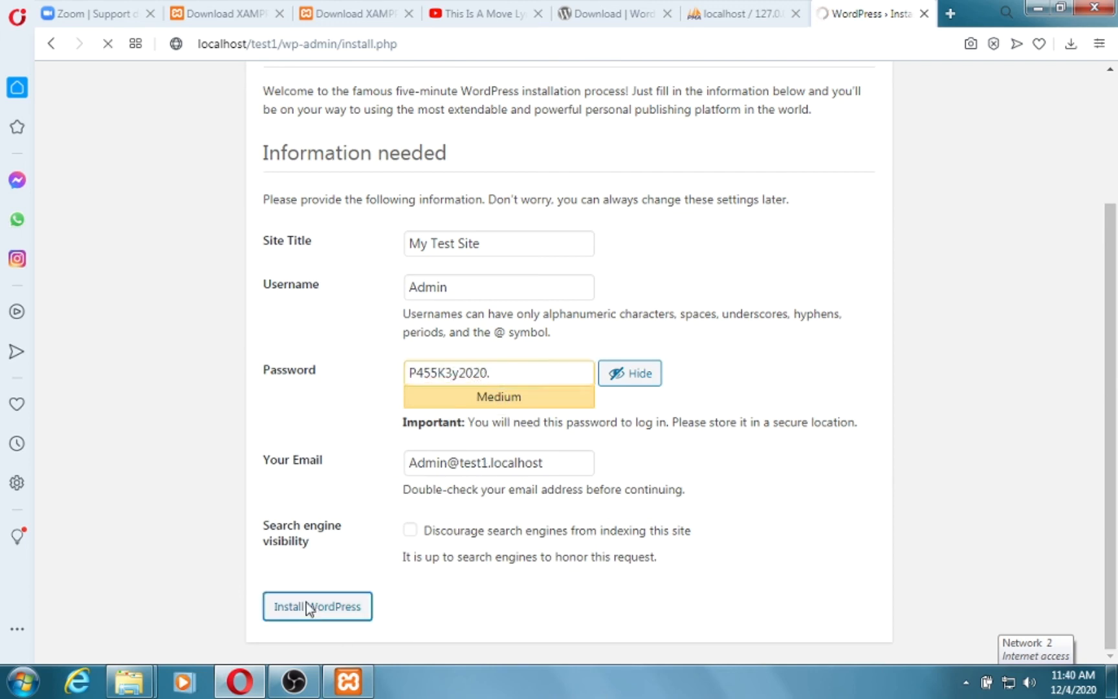
Wait for the installation to finish and the My Test Site login page to appear.
{"action": "scroll", "coordinate": [721, 261], "scroll_direction": "up", "scroll_amount": 3}
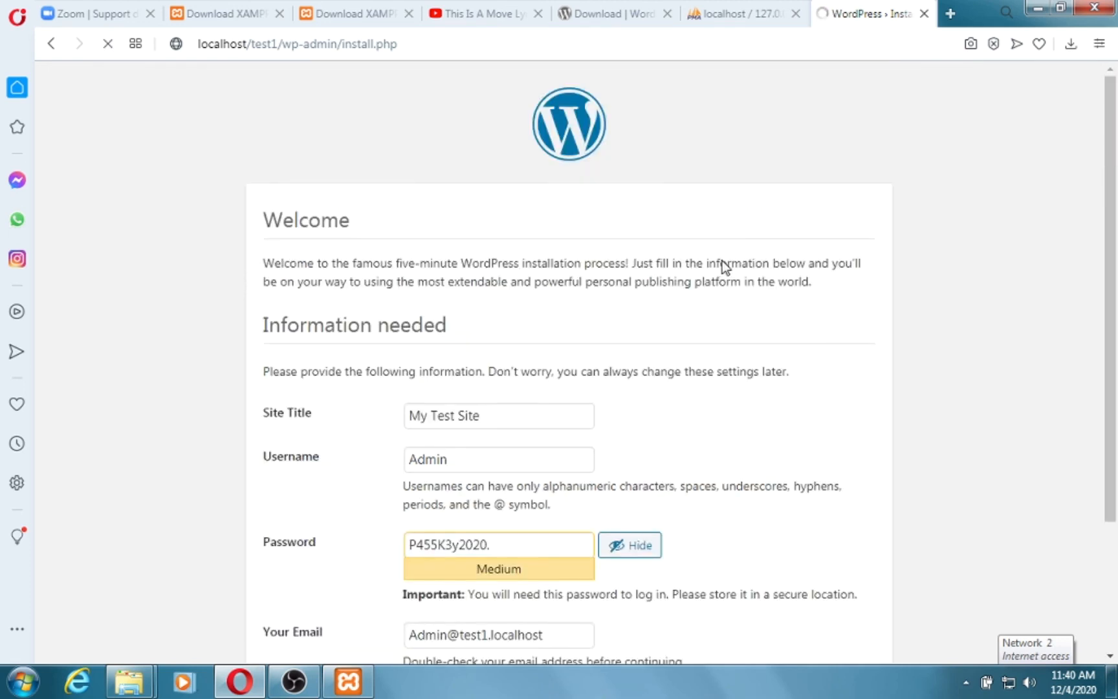
{"action": "mouse_move", "coordinate": [1111, 680]}
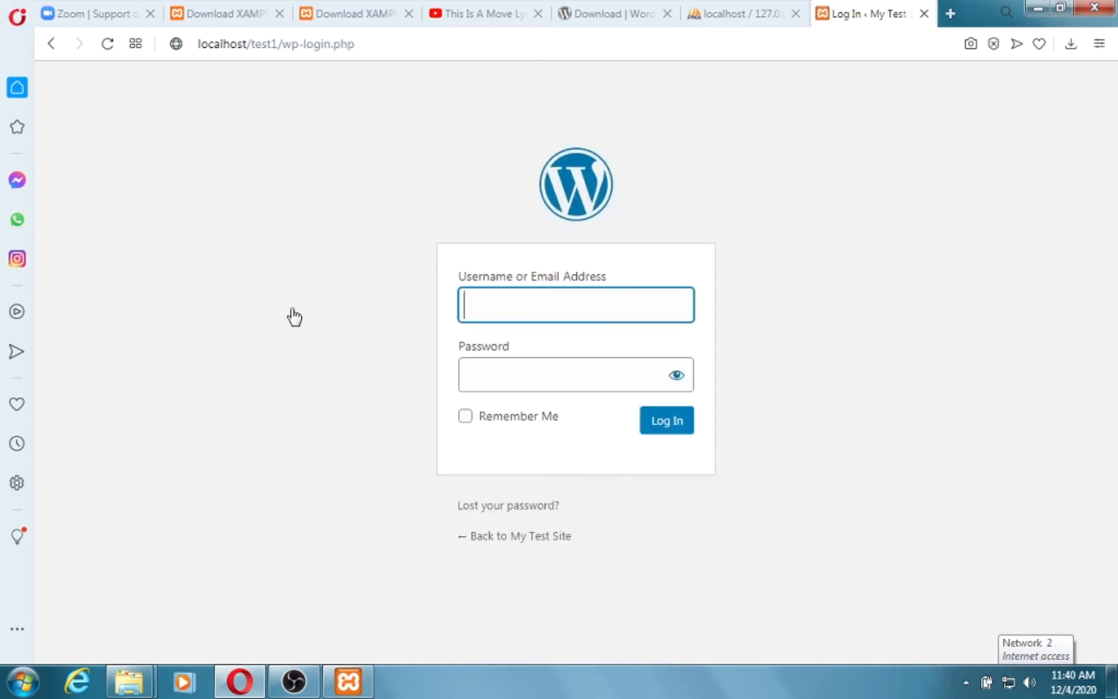
Log in as Admin with the account password, with Remember Me ticked.
{"action": "type", "text": "Admin"}
{"action": "key", "text": "Tab"}
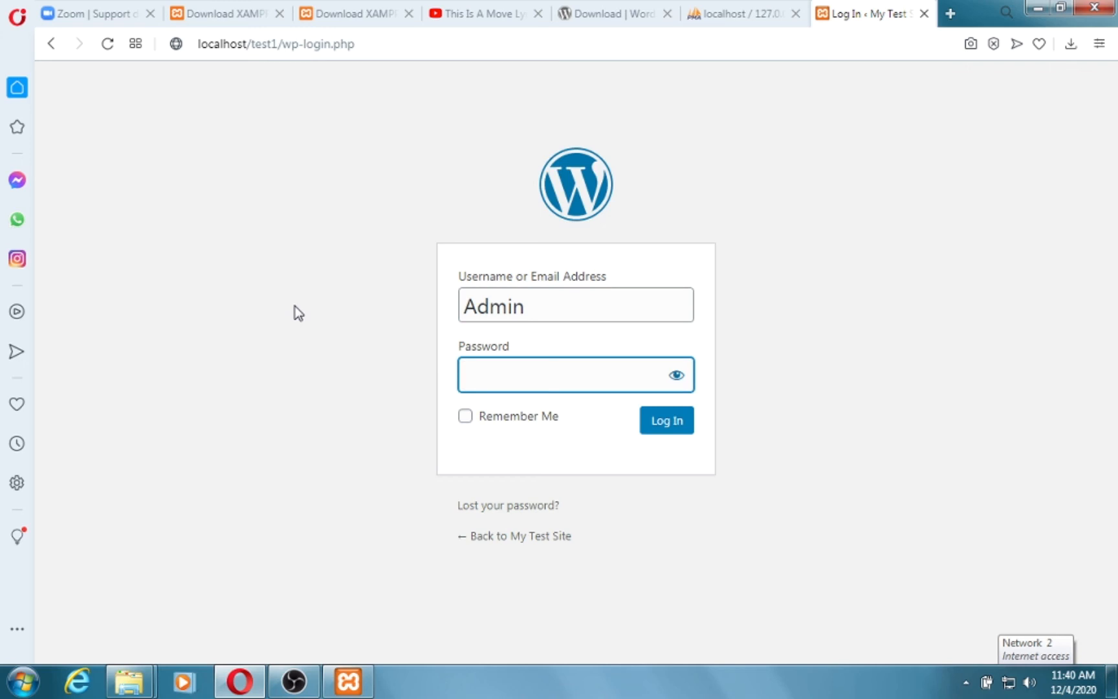
{"action": "key", "text": "ctrl+a"}
{"action": "key", "text": "ctrl+v"}
{"action": "left_click", "coordinate": [676, 375]}
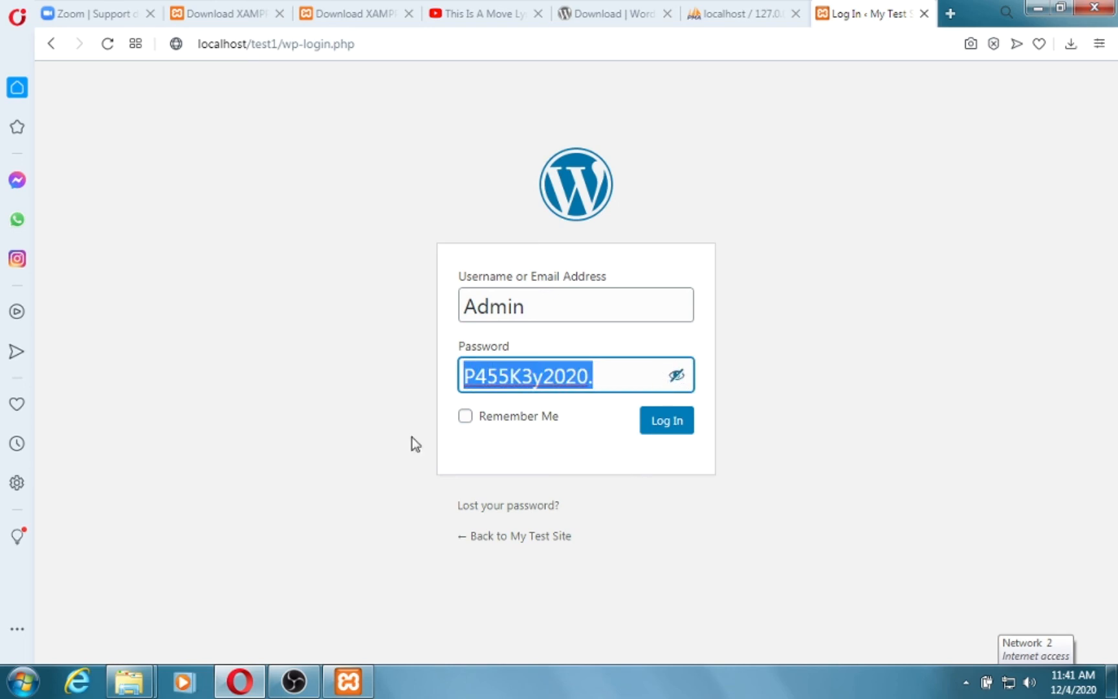
{"action": "left_click", "coordinate": [465, 416]}
{"action": "left_click", "coordinate": [676, 375]}
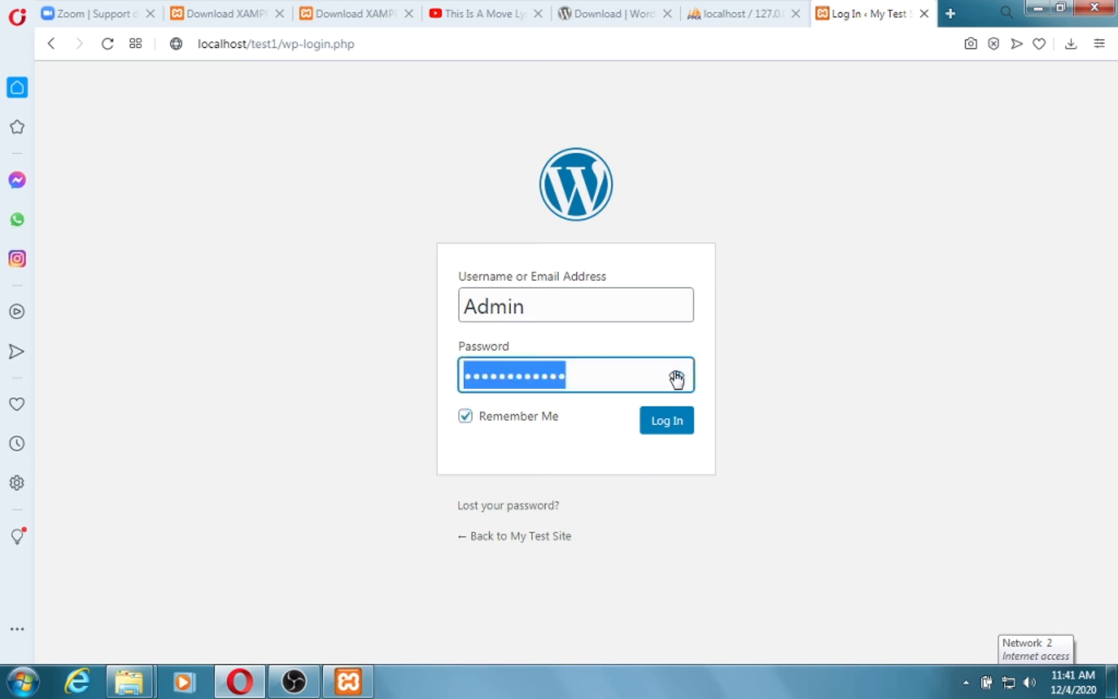
{"action": "left_click", "coordinate": [656, 421]}
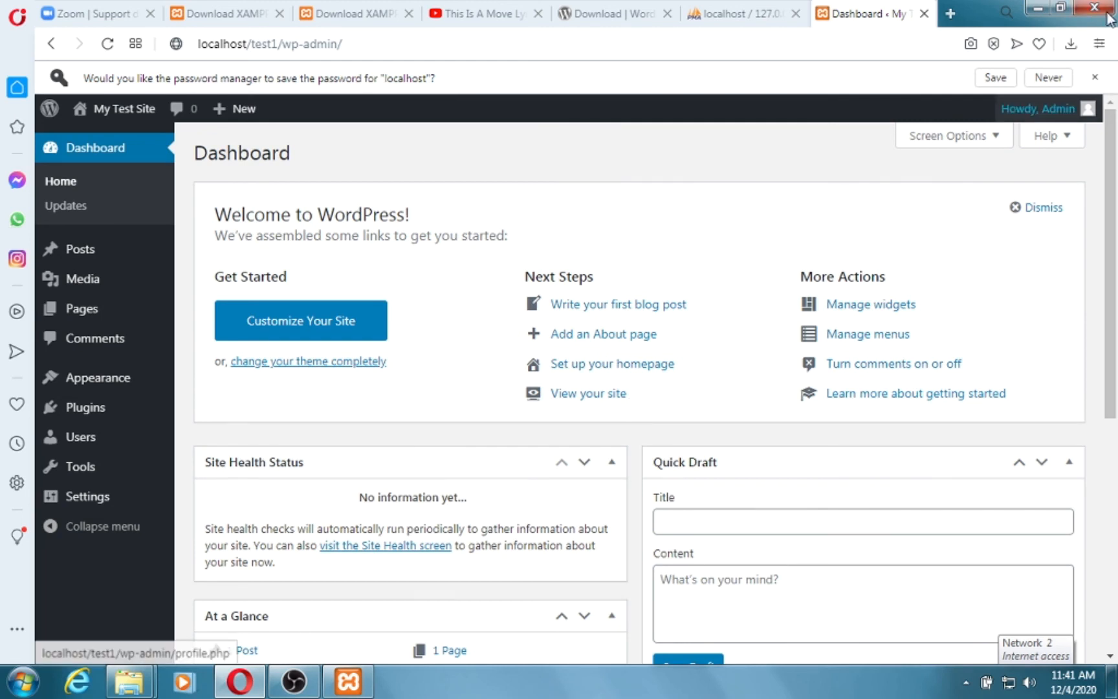
Dismiss Opera's save-password offer on the loaded Dashboard.
{"action": "left_click", "coordinate": [1094, 78]}
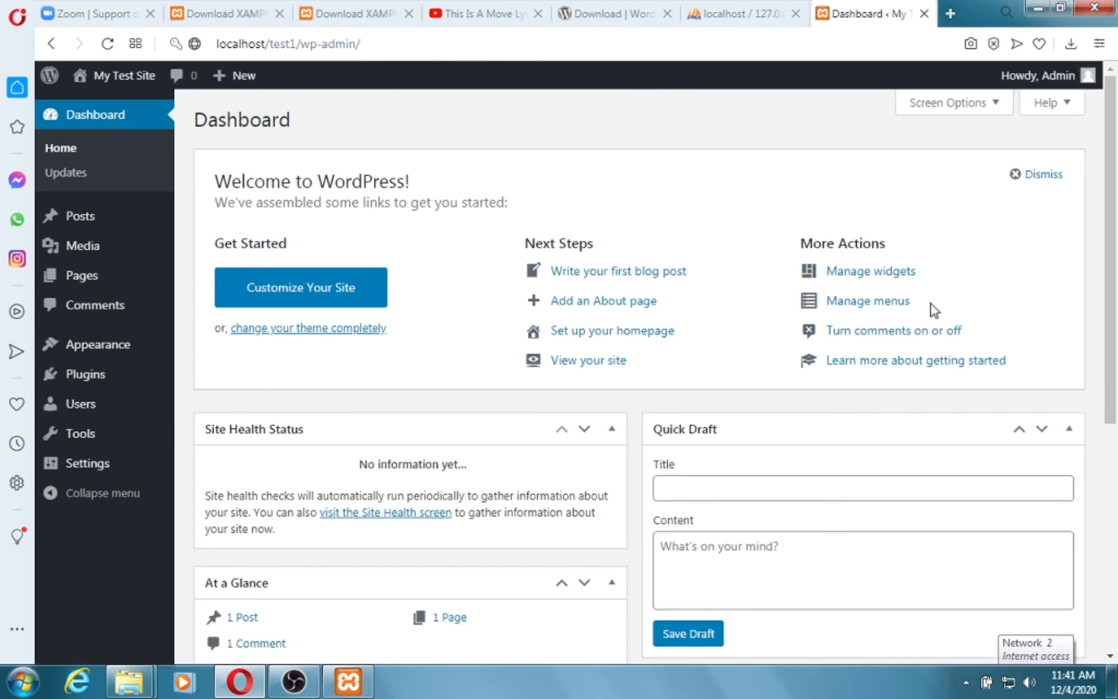